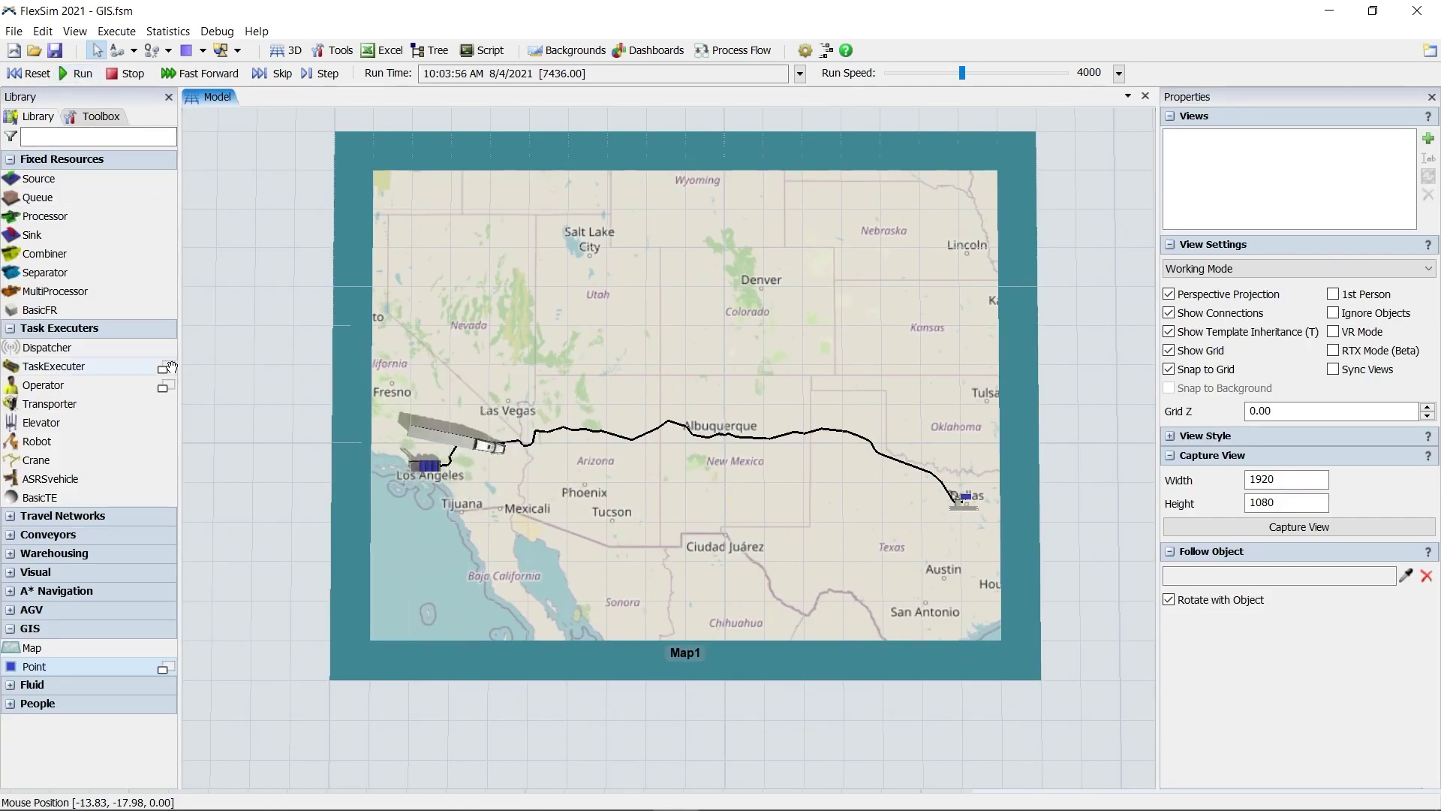
Show the alternative task executer shapes in the Library: AGV, Truck, Airplane, Ship and Train.
left_click(162, 369)
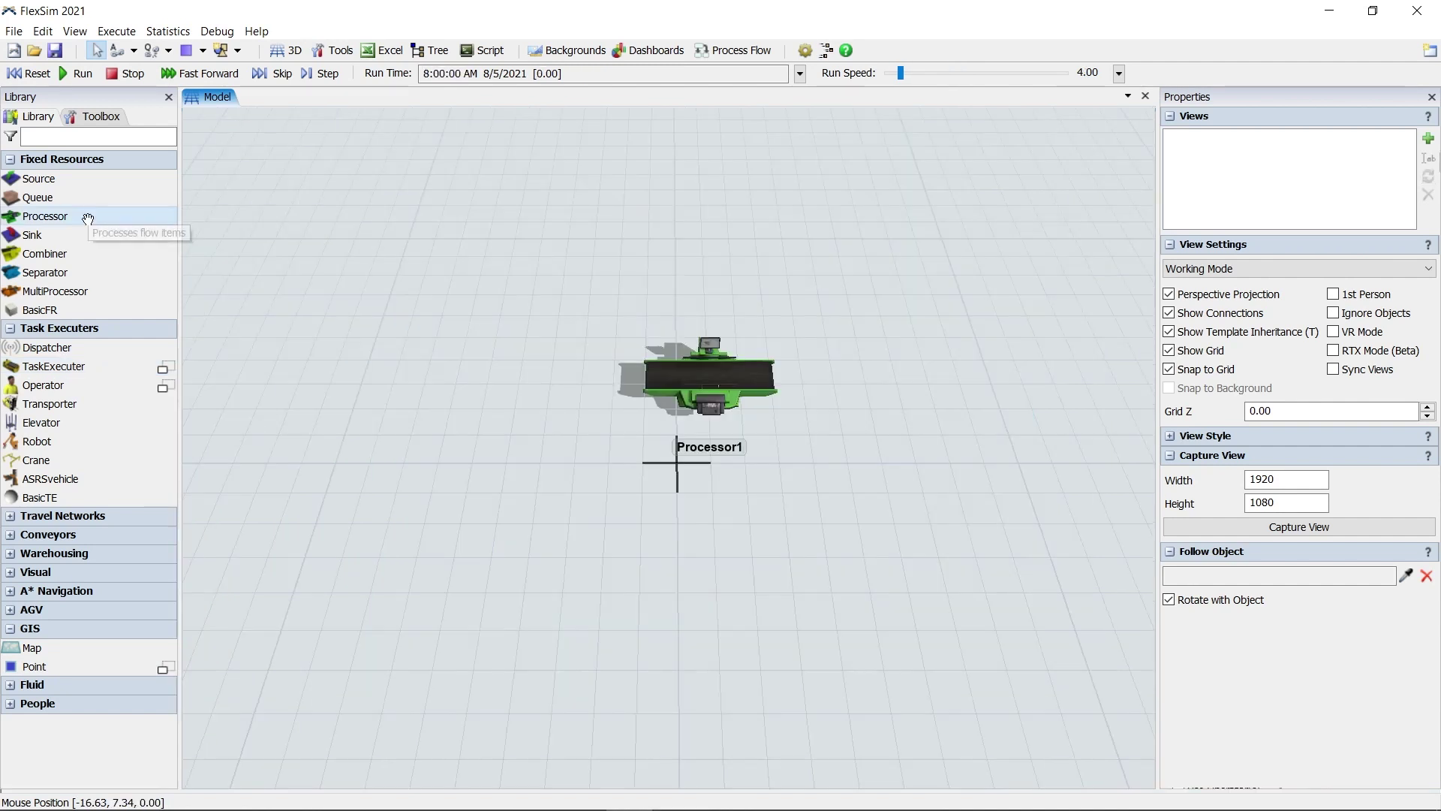
Place three new processors, Processor2 to Processor4, below Processor1.
left_click(481, 515)
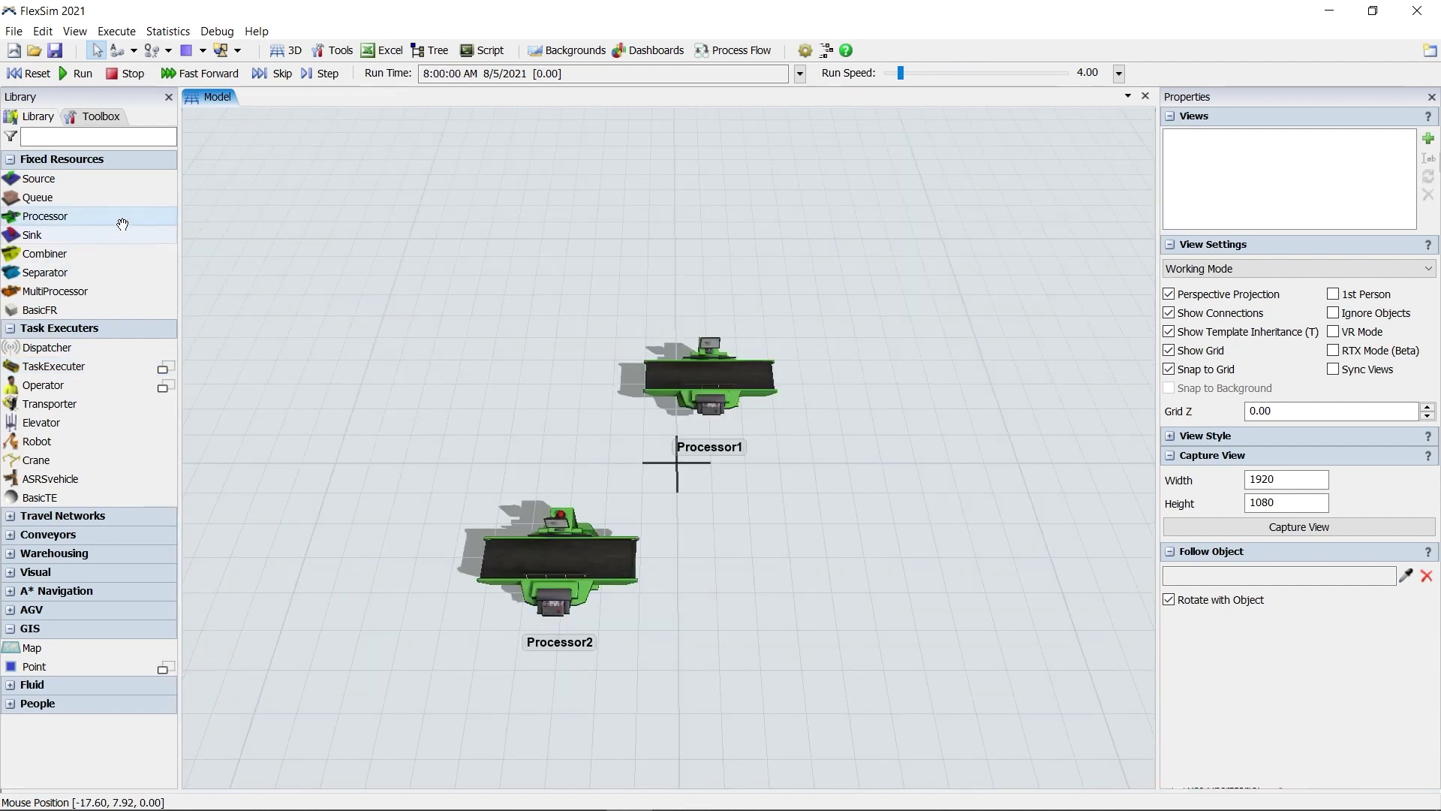
left_click(669, 553)
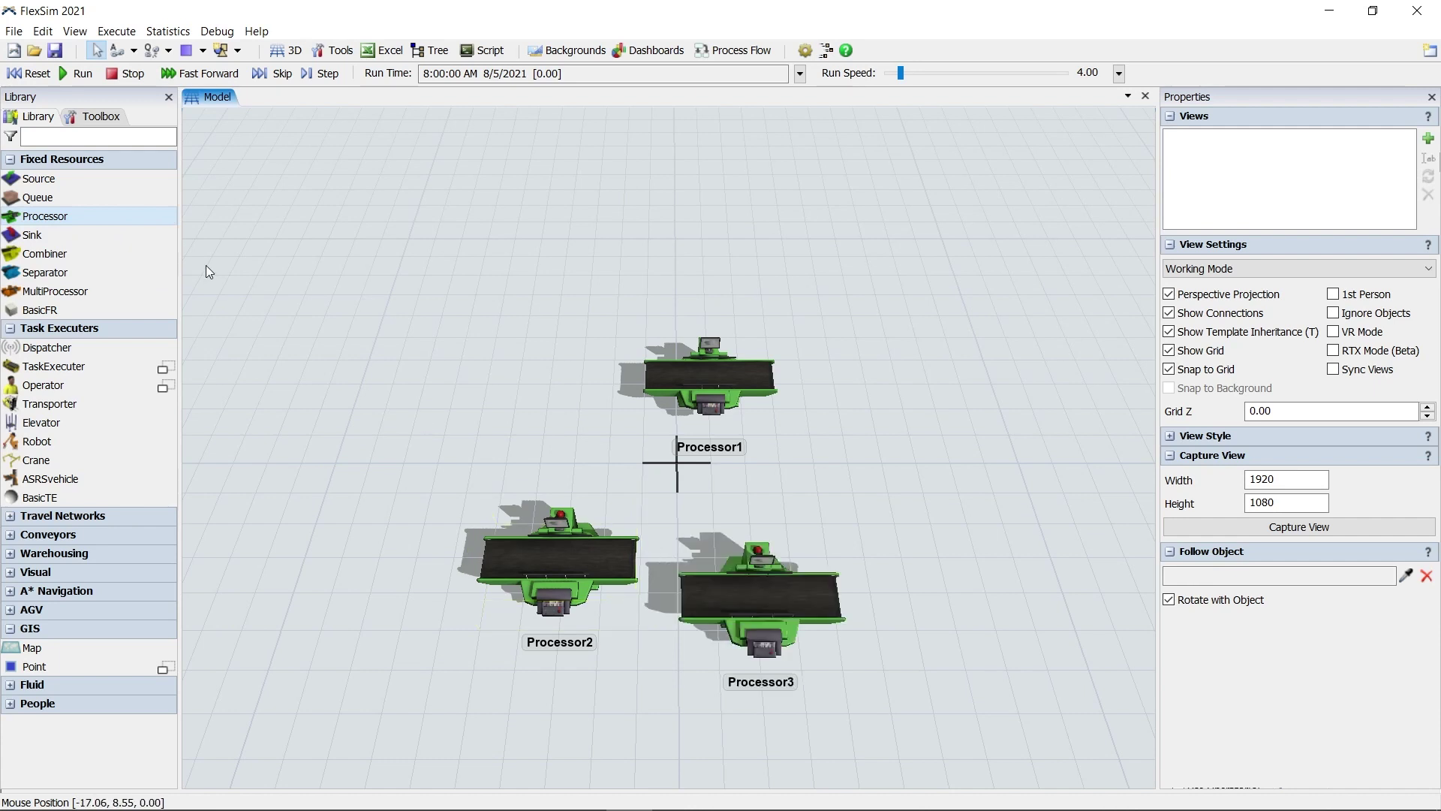
left_click(889, 520)
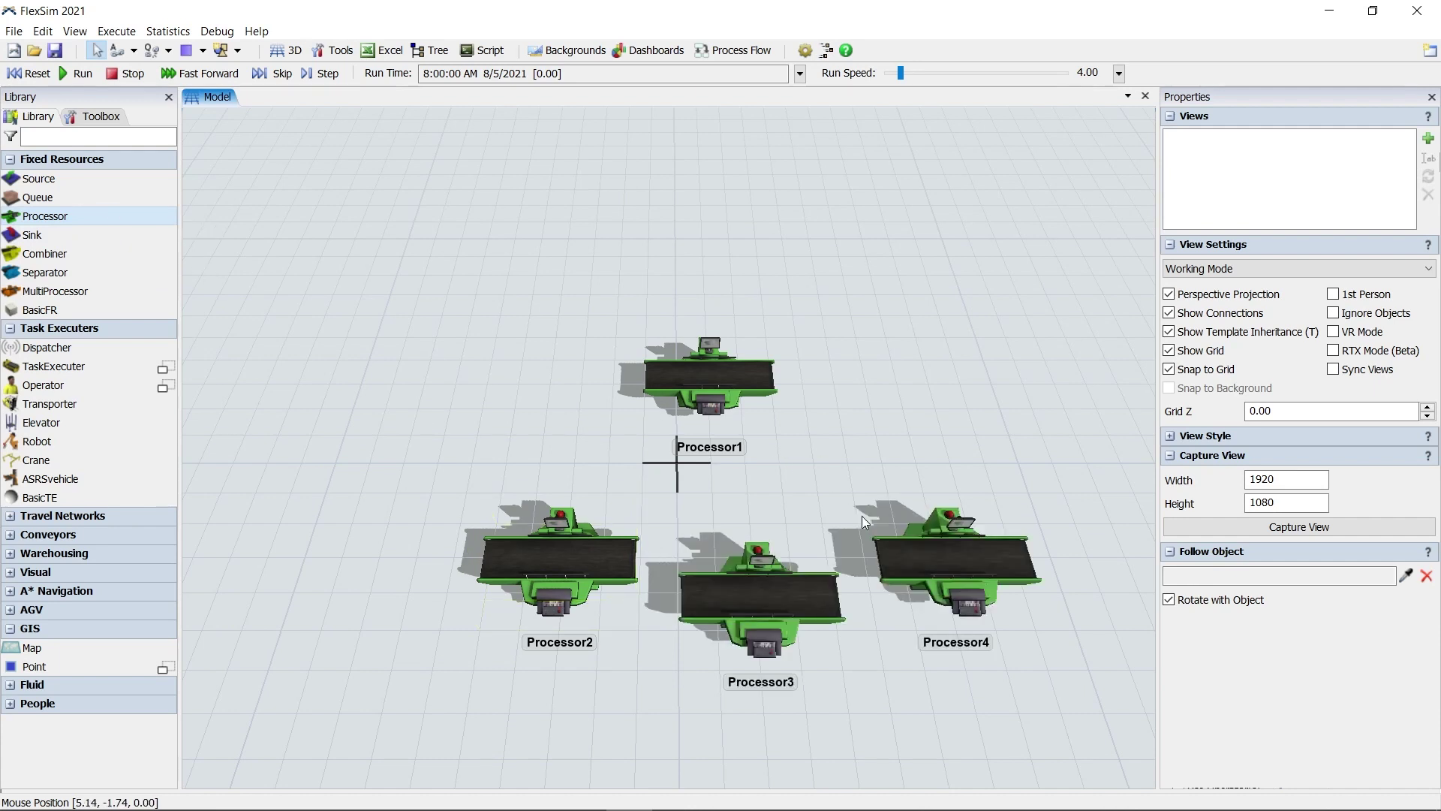
Use the eyedropper to make Processor1 the template for Processor2, Processor3 and Processor4.
left_click(565, 552)
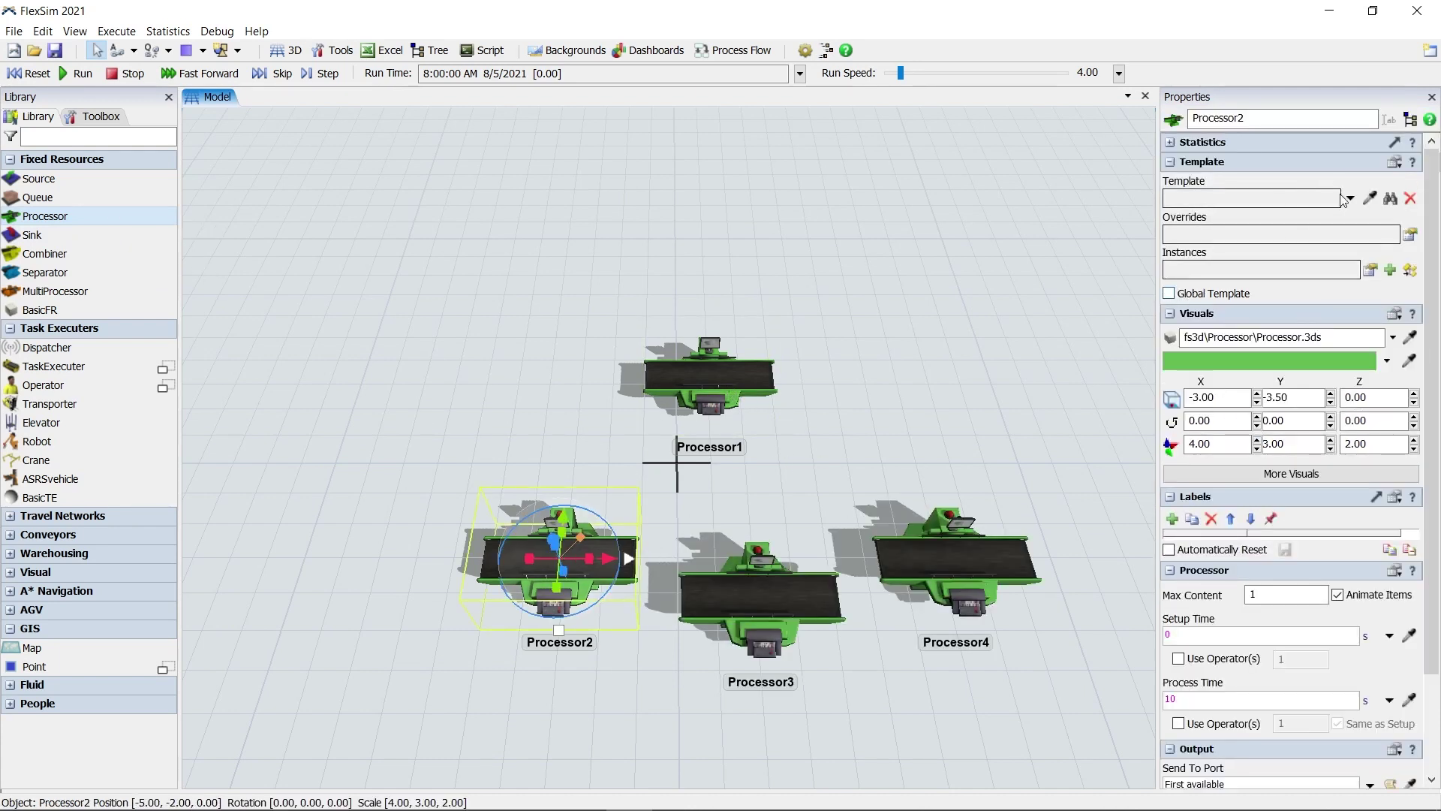
left_click(1370, 198)
left_click(695, 369)
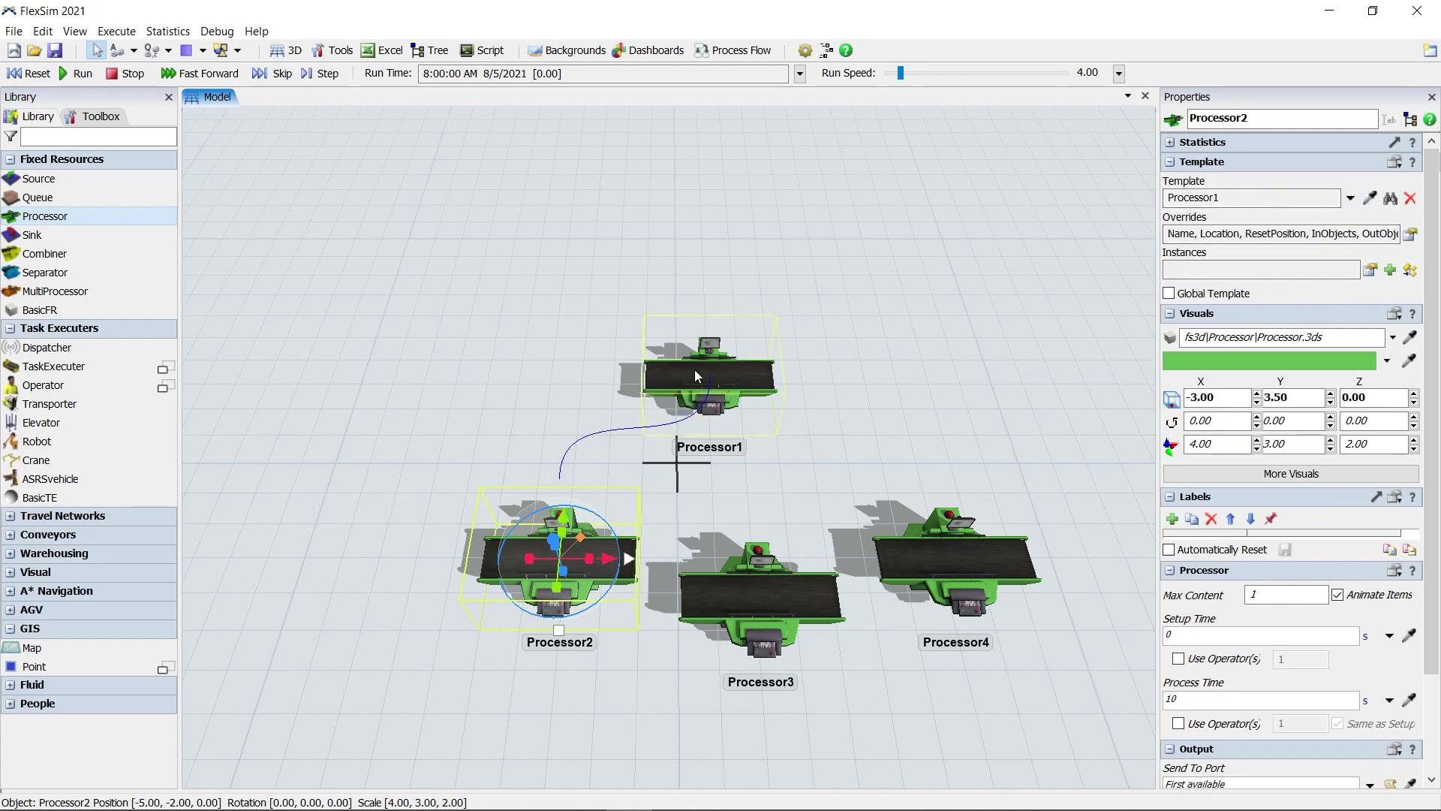
left_click(751, 628)
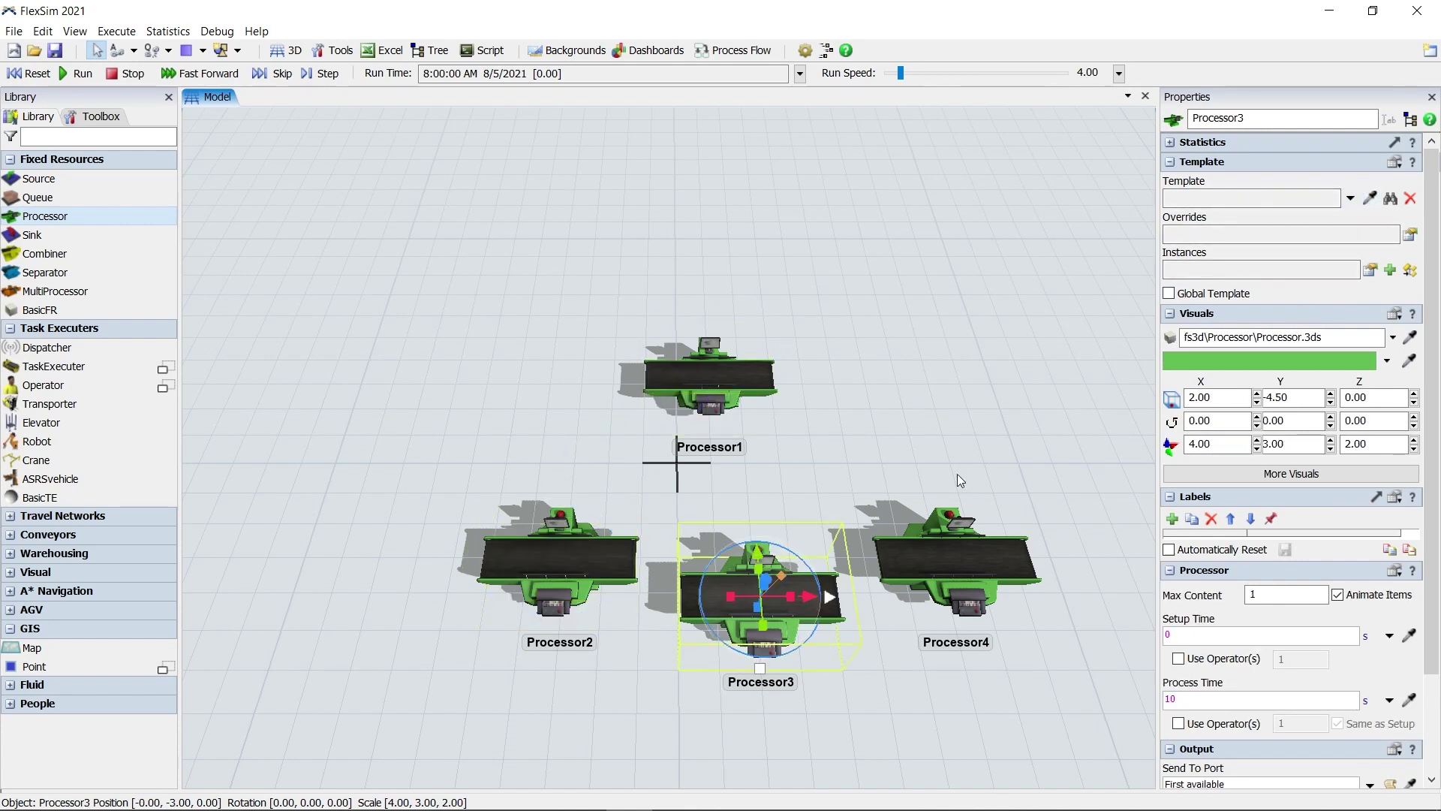
left_click(1369, 198)
left_click(773, 383)
left_click(955, 552)
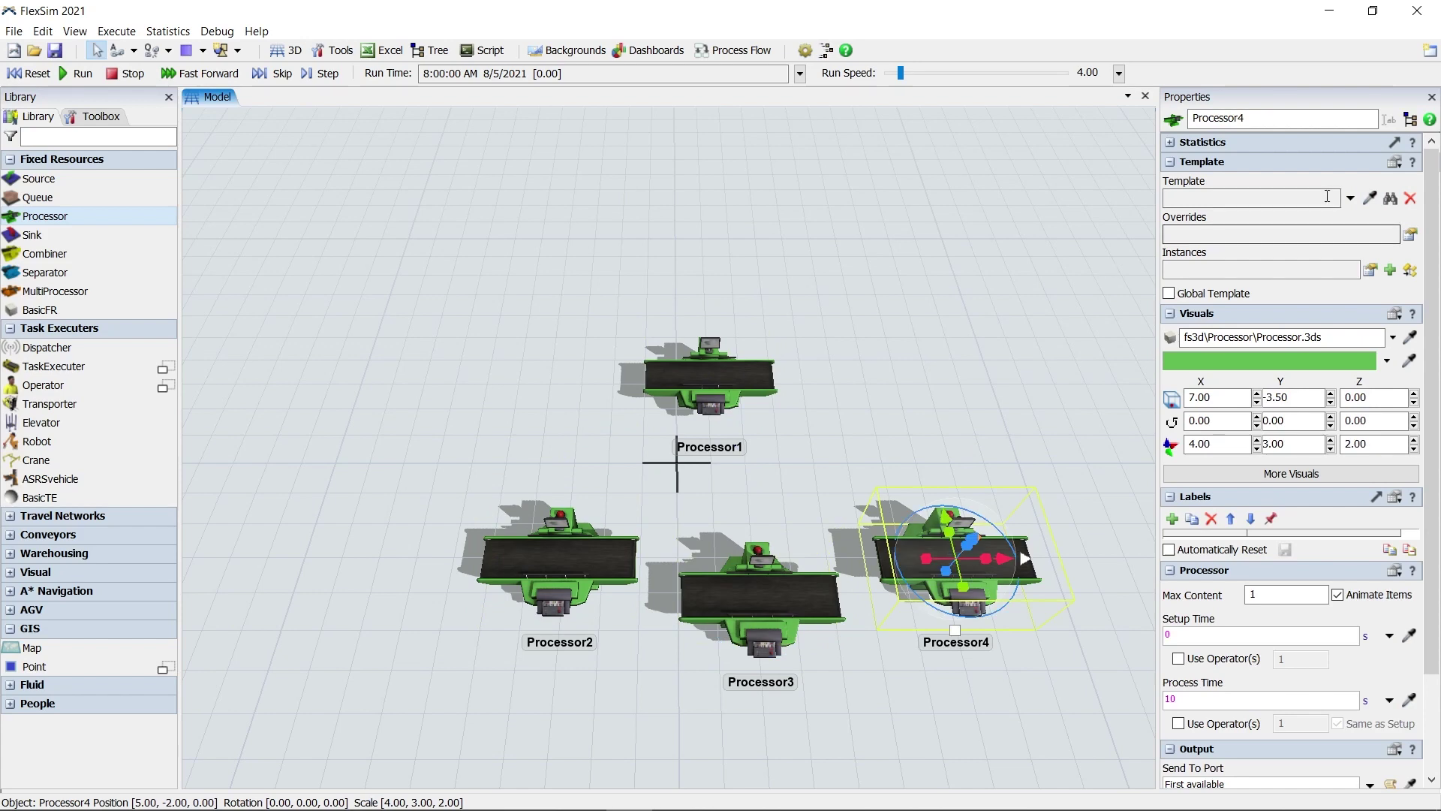
left_click(1370, 198)
left_click(714, 367)
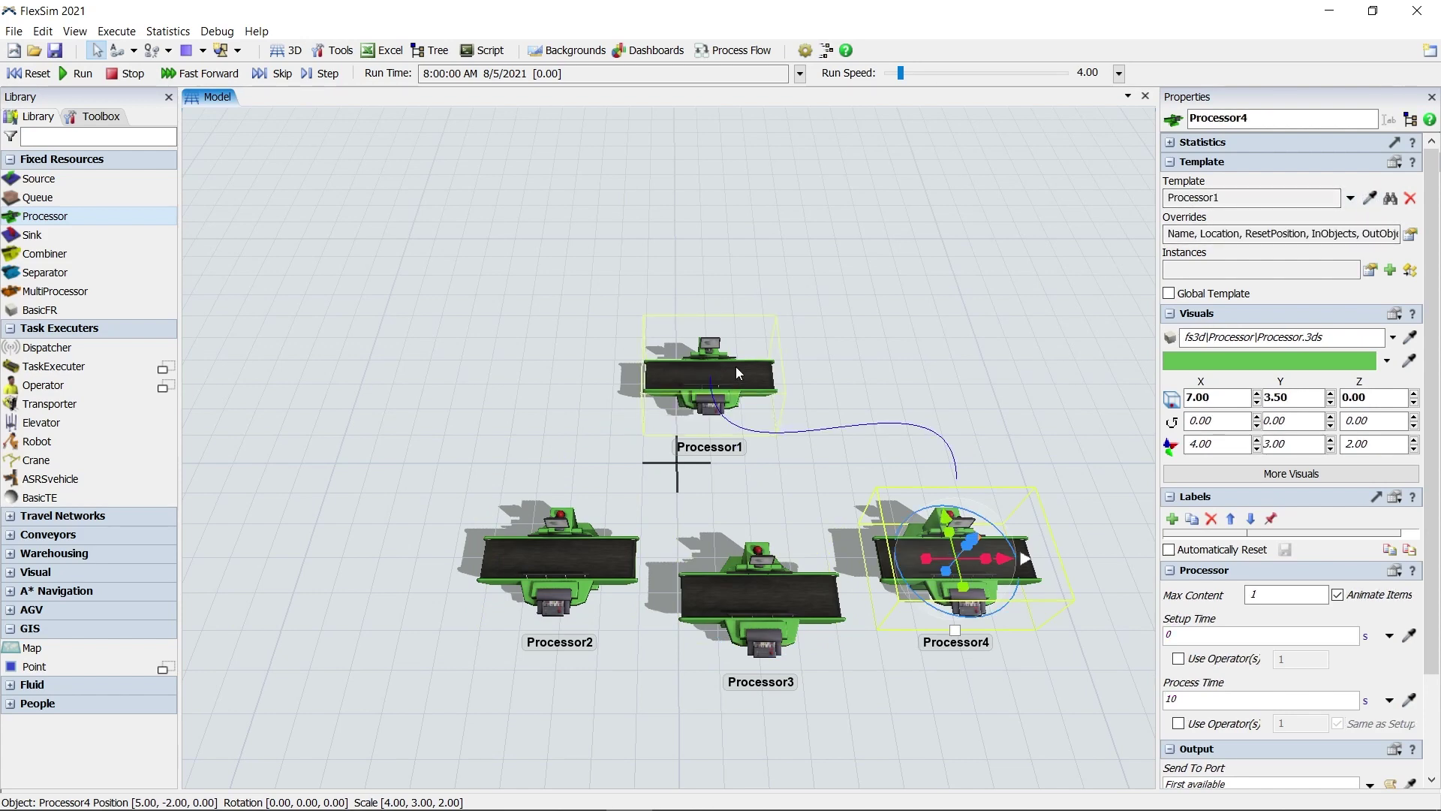
left_click(736, 366)
Give Processor1 and its instances the Separator.3ds shape in red.
left_click(1393, 338)
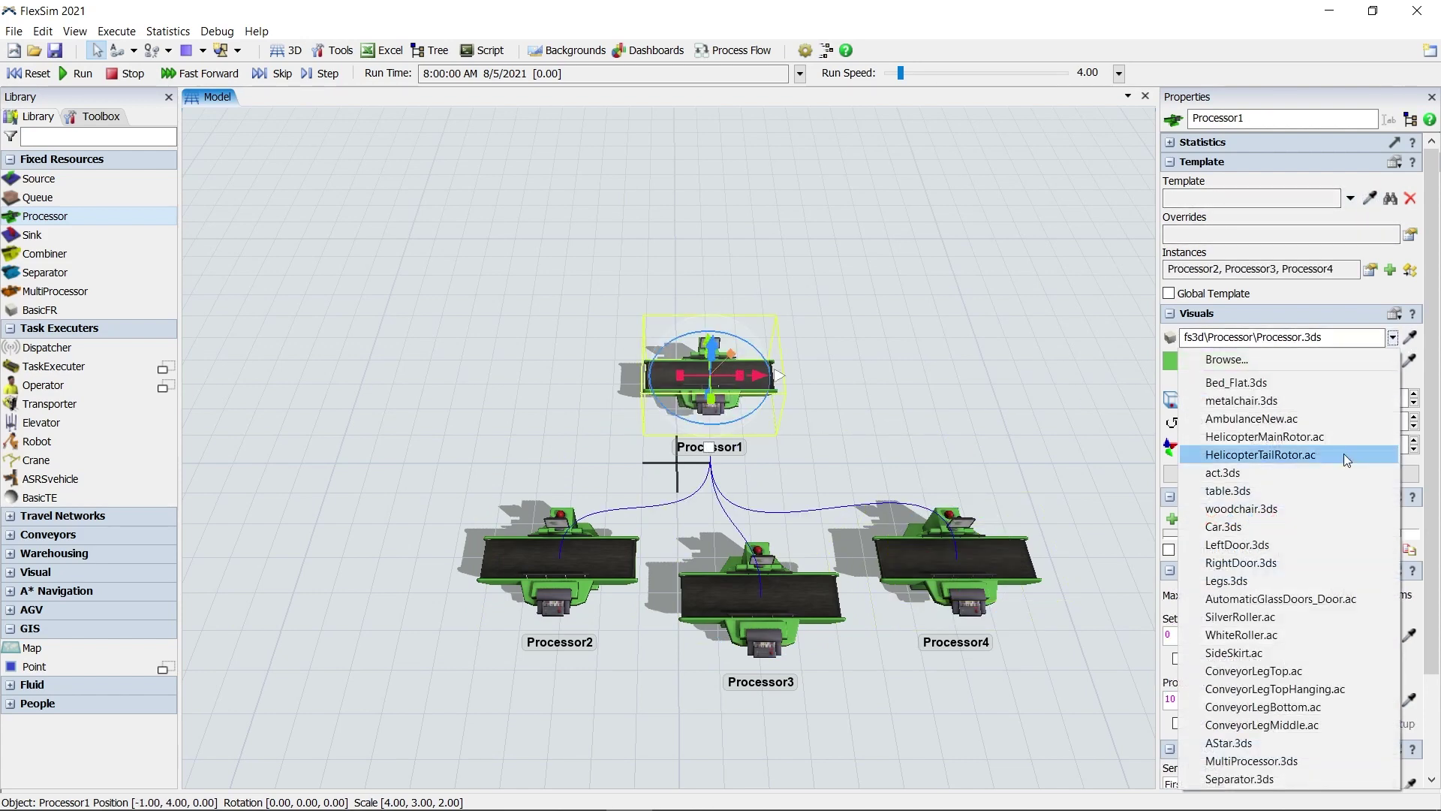
left_click(1270, 778)
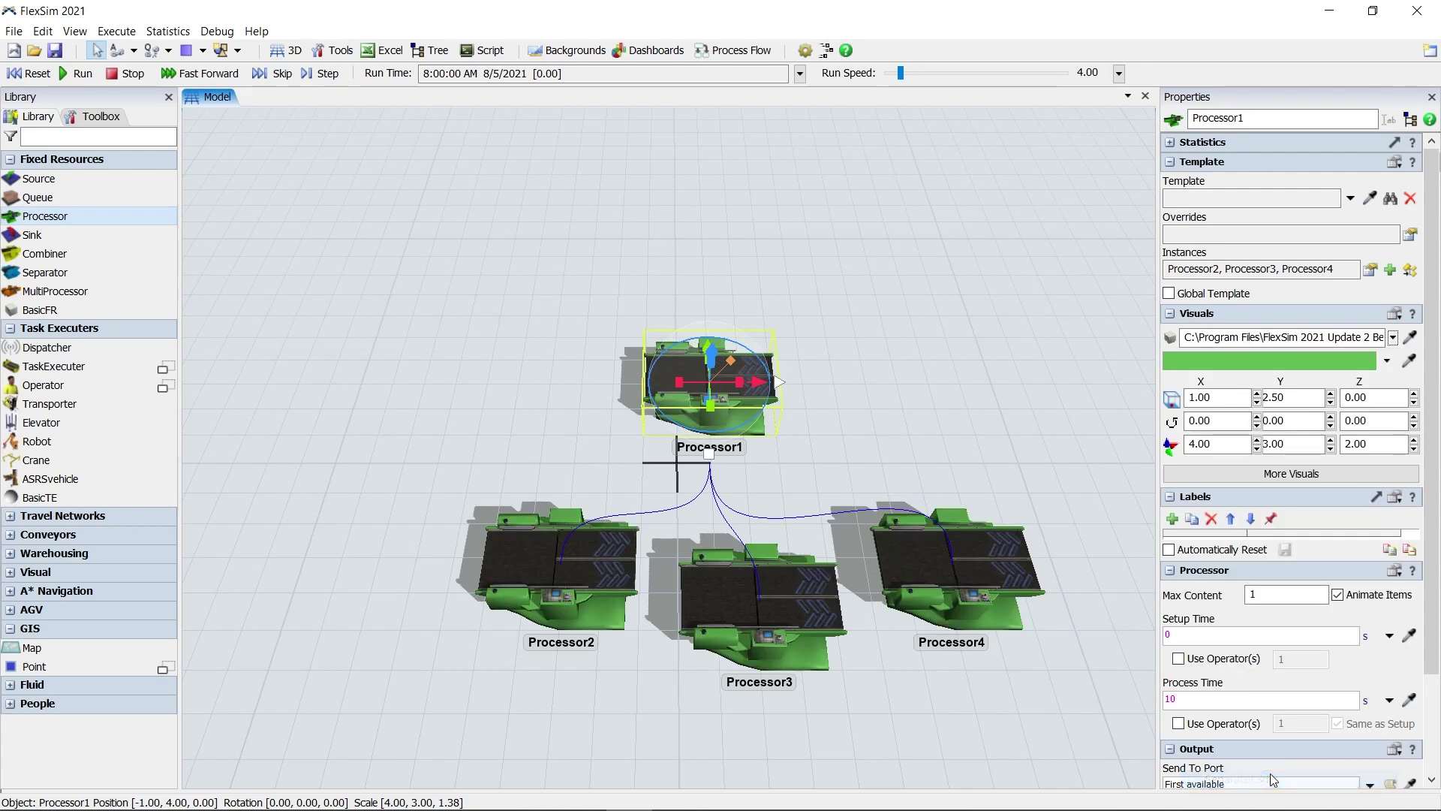
left_click(1386, 362)
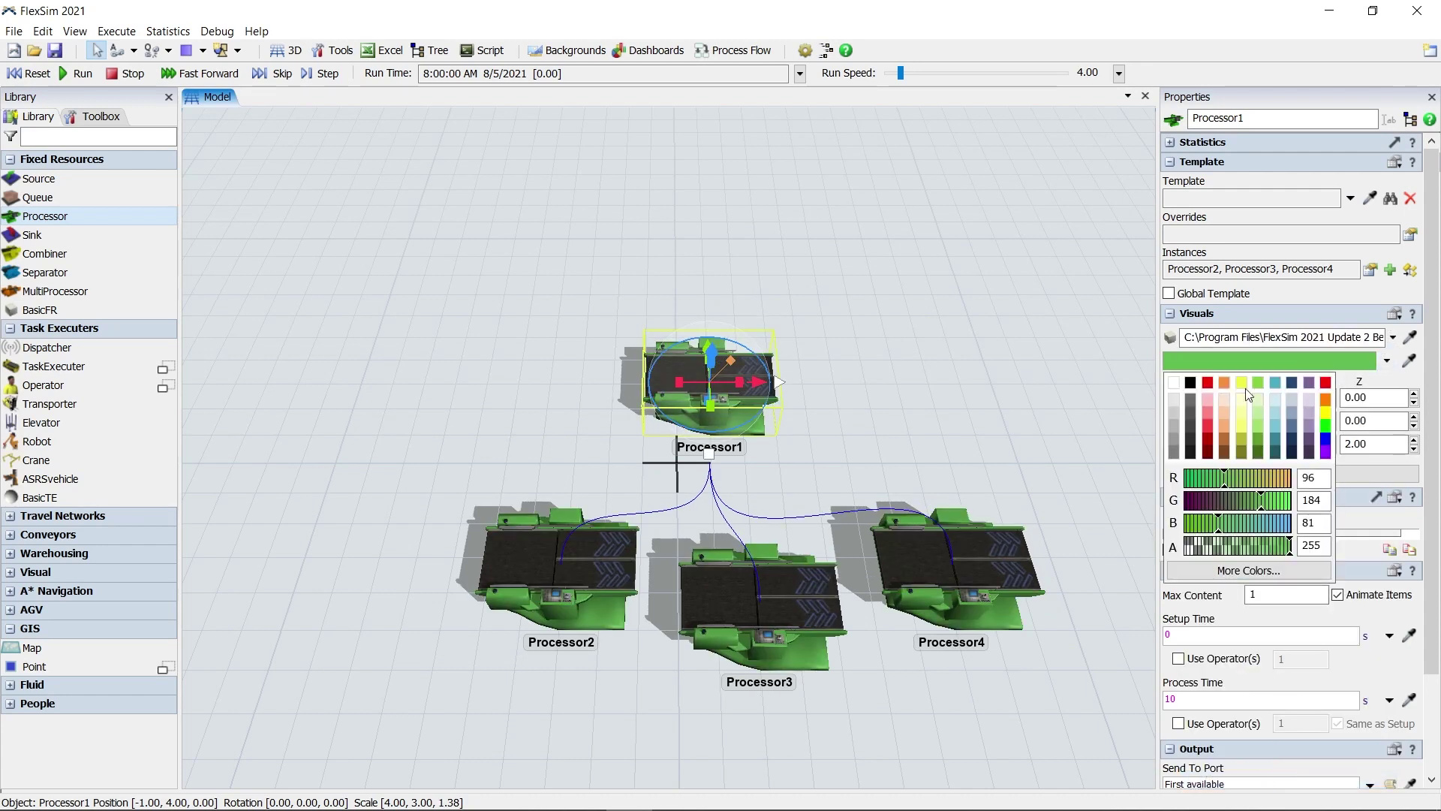
left_click(1210, 426)
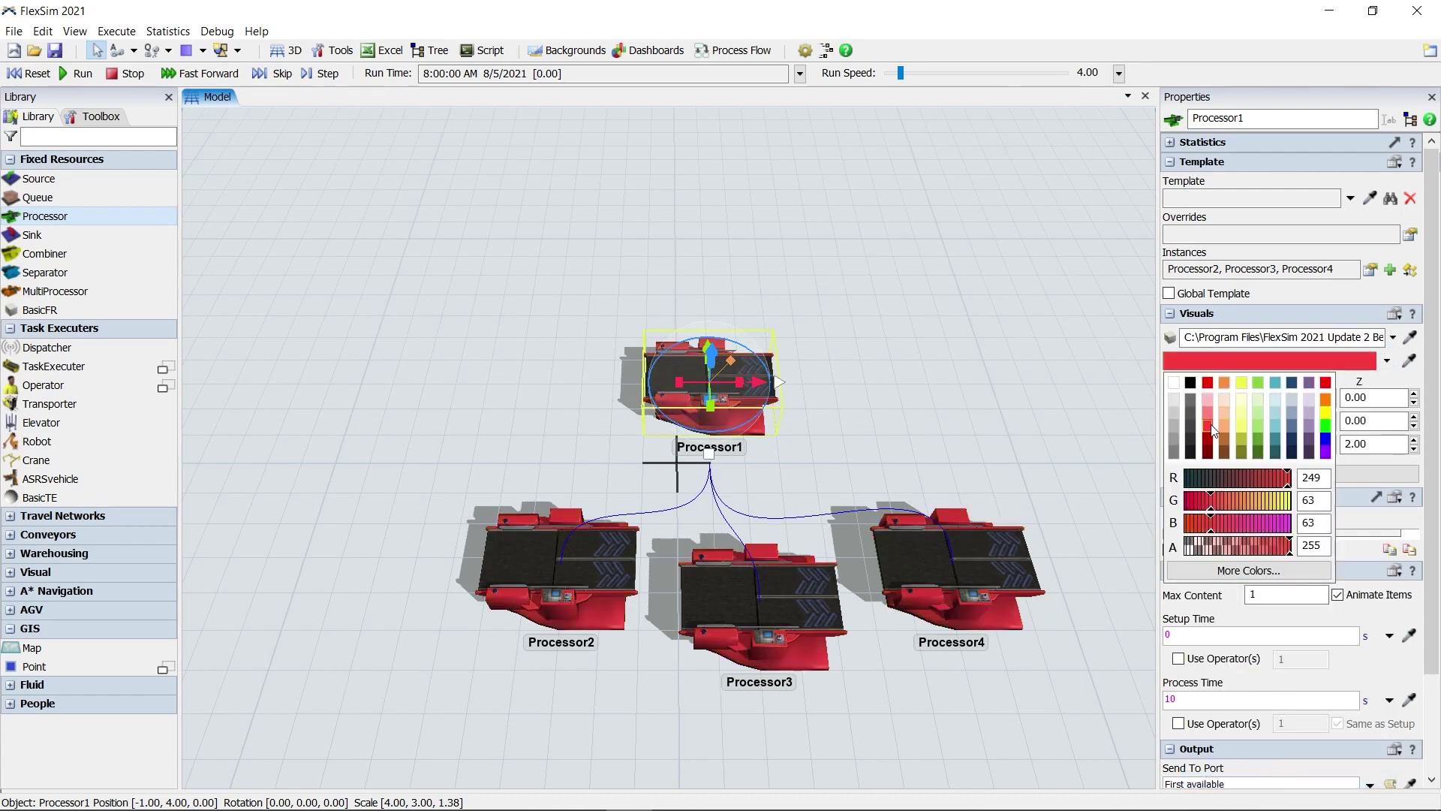
left_click(884, 399)
Spread Processor2, Processor3 and Processor4 to new positions around Processor1.
left_click_drag(895, 407, 785, 408)
left_click(606, 392)
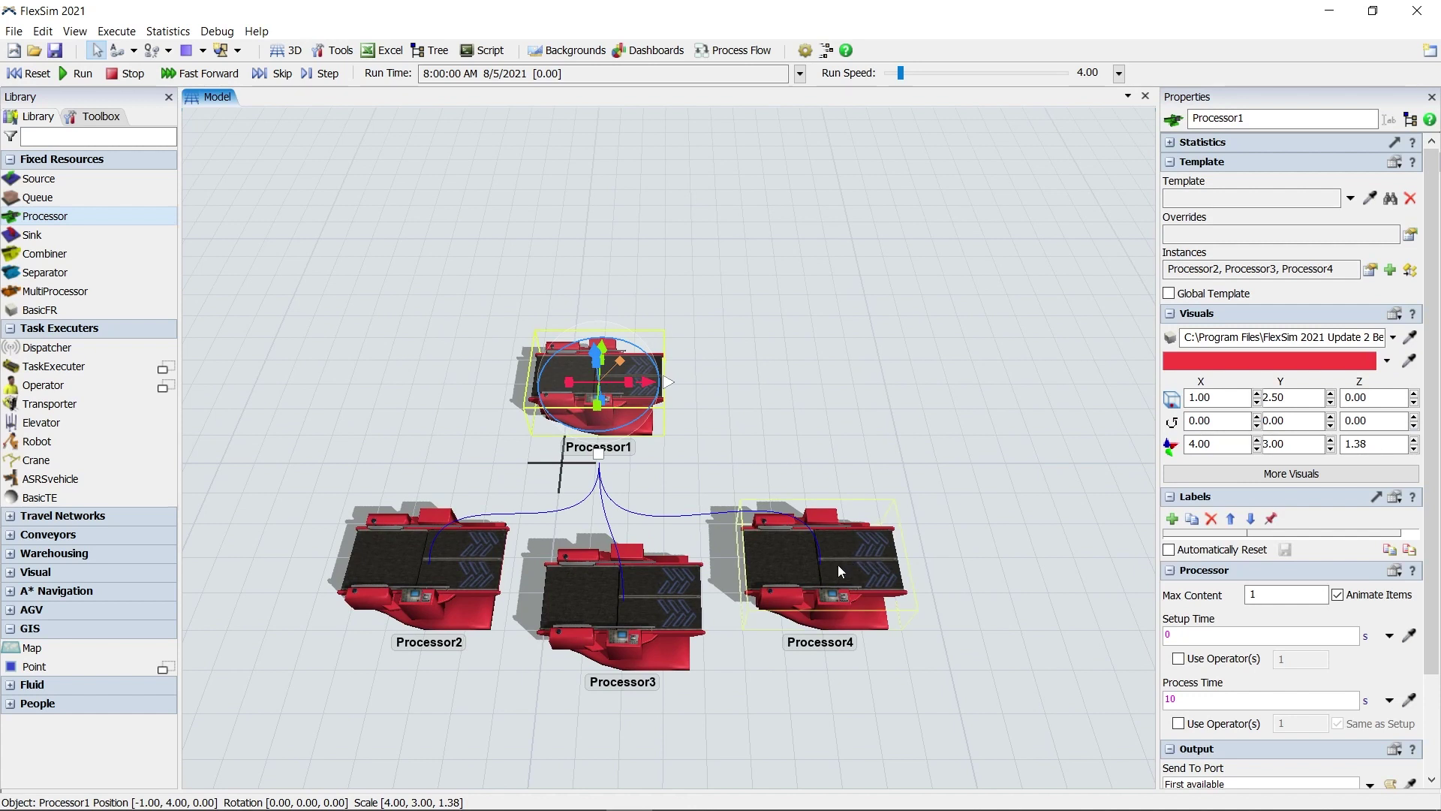
left_click_drag(838, 564, 901, 471)
left_click_drag(601, 582, 660, 543)
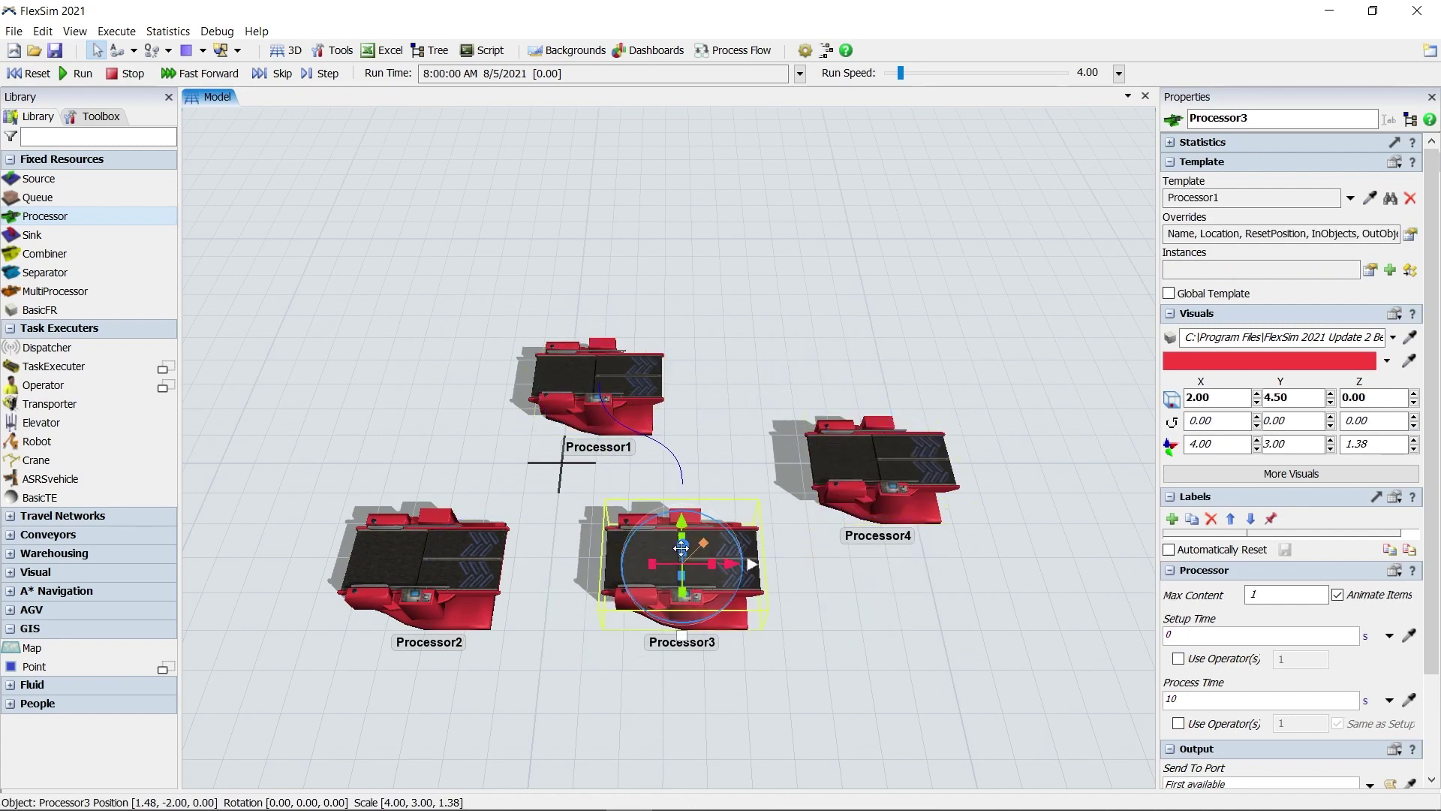
left_click_drag(447, 570, 424, 499)
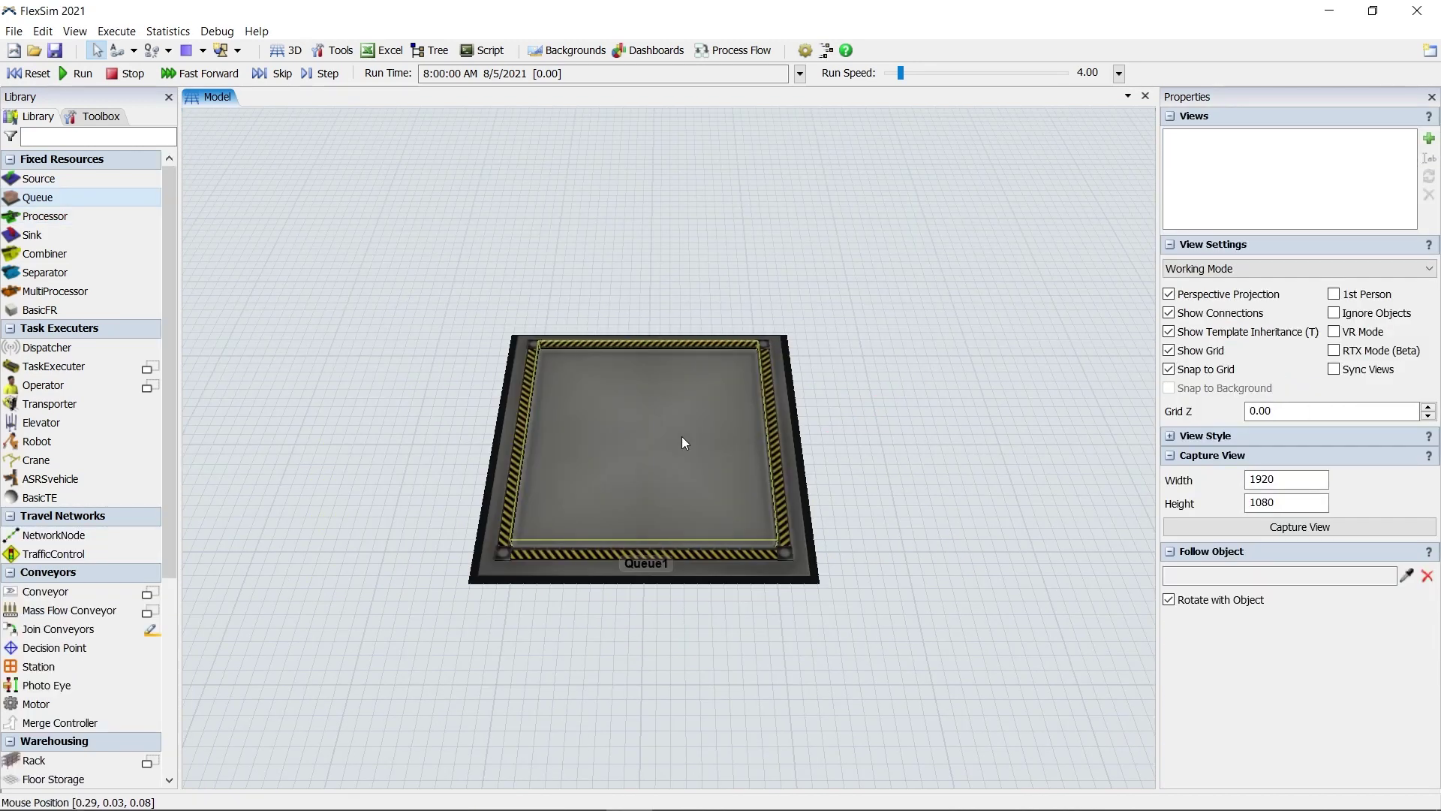
Move, rotate and scale Queue1 with its 3D gizmo handles to 2.00 × 2.00 × 0.20.
left_click(682, 437)
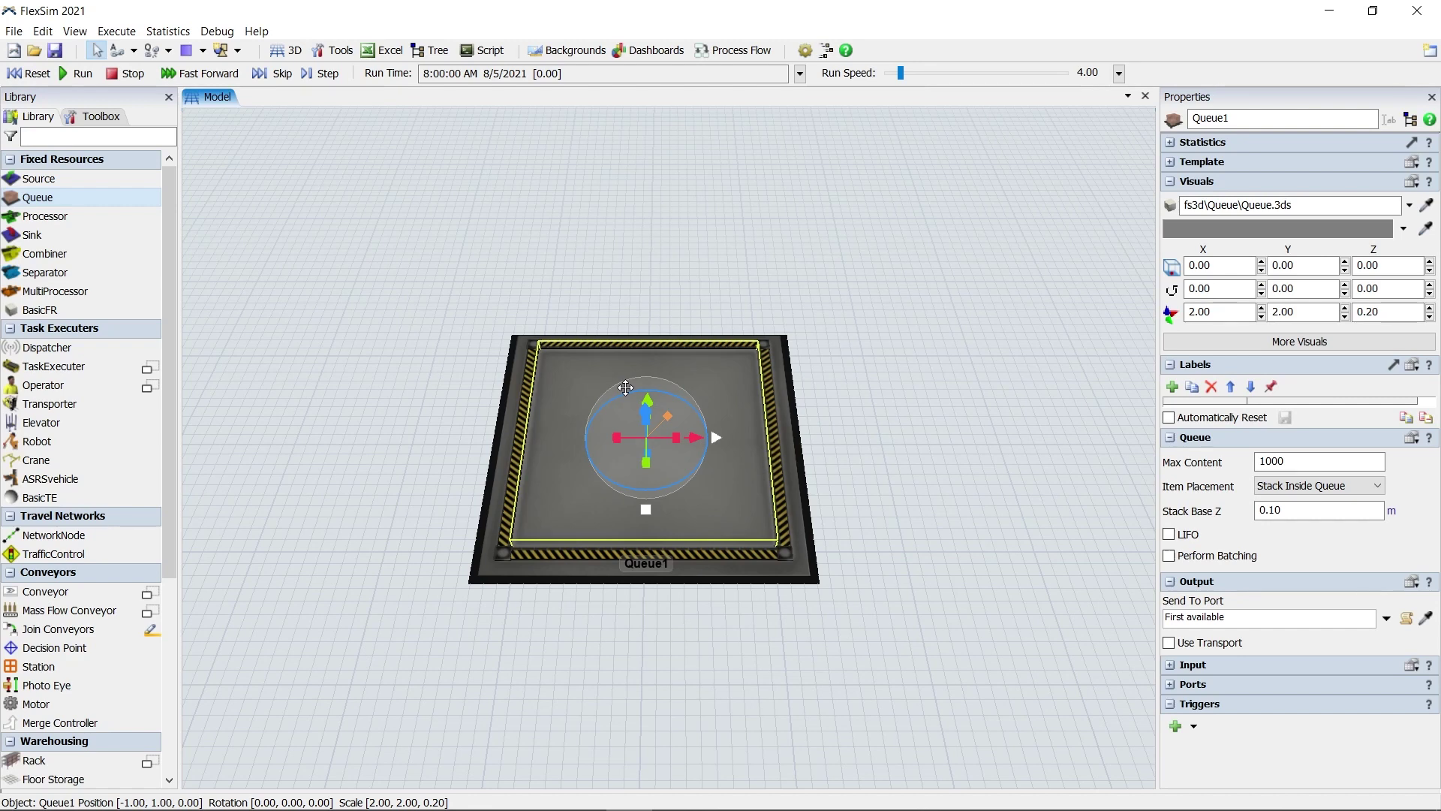
left_click_drag(625, 387, 626, 481)
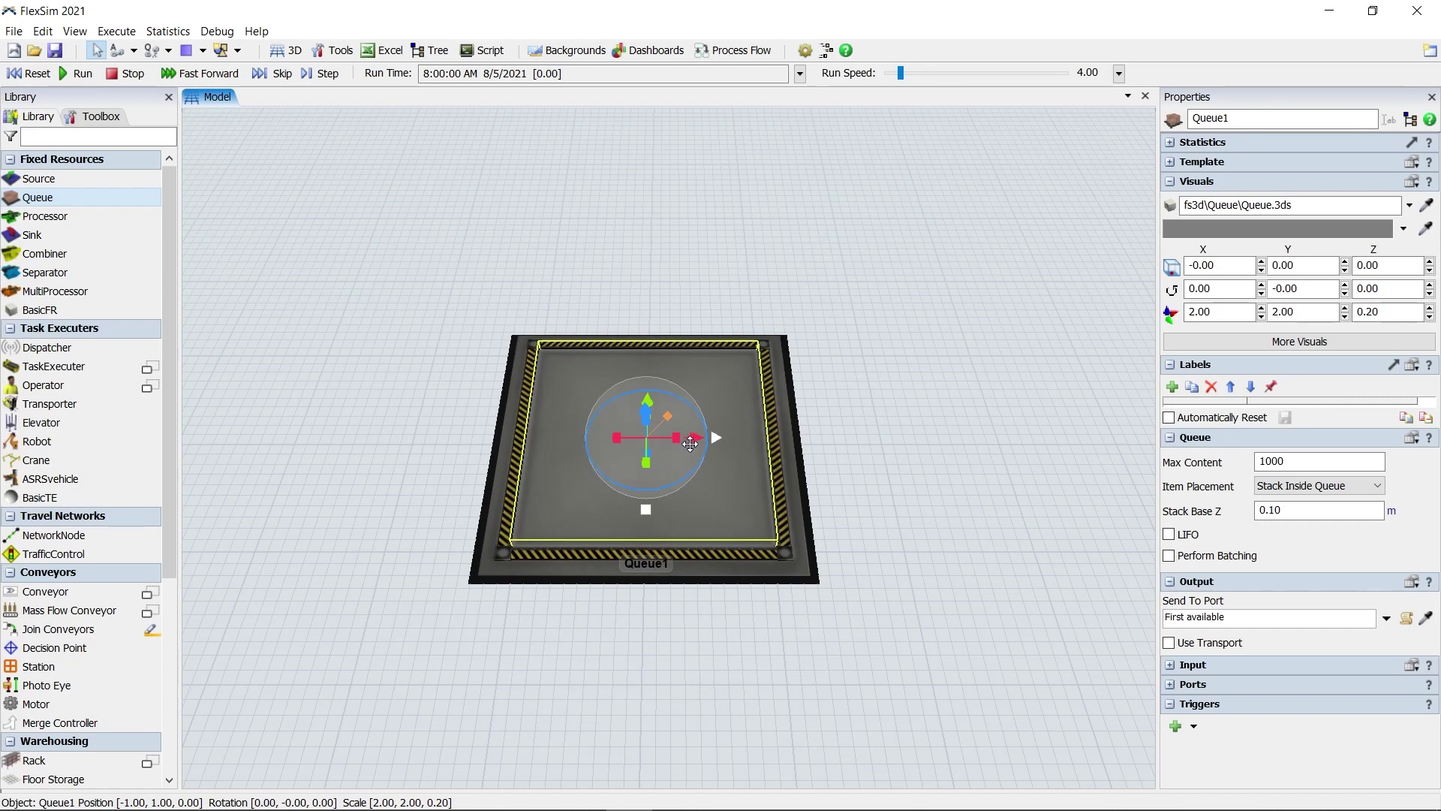
mouse_move(690, 442)
left_mouse_down()
mouse_move(691, 475)
mouse_move(721, 438)
mouse_move(820, 434)
mouse_move(690, 443)
mouse_move(703, 442)
left_mouse_up()
left_click_drag(654, 395, 627, 443)
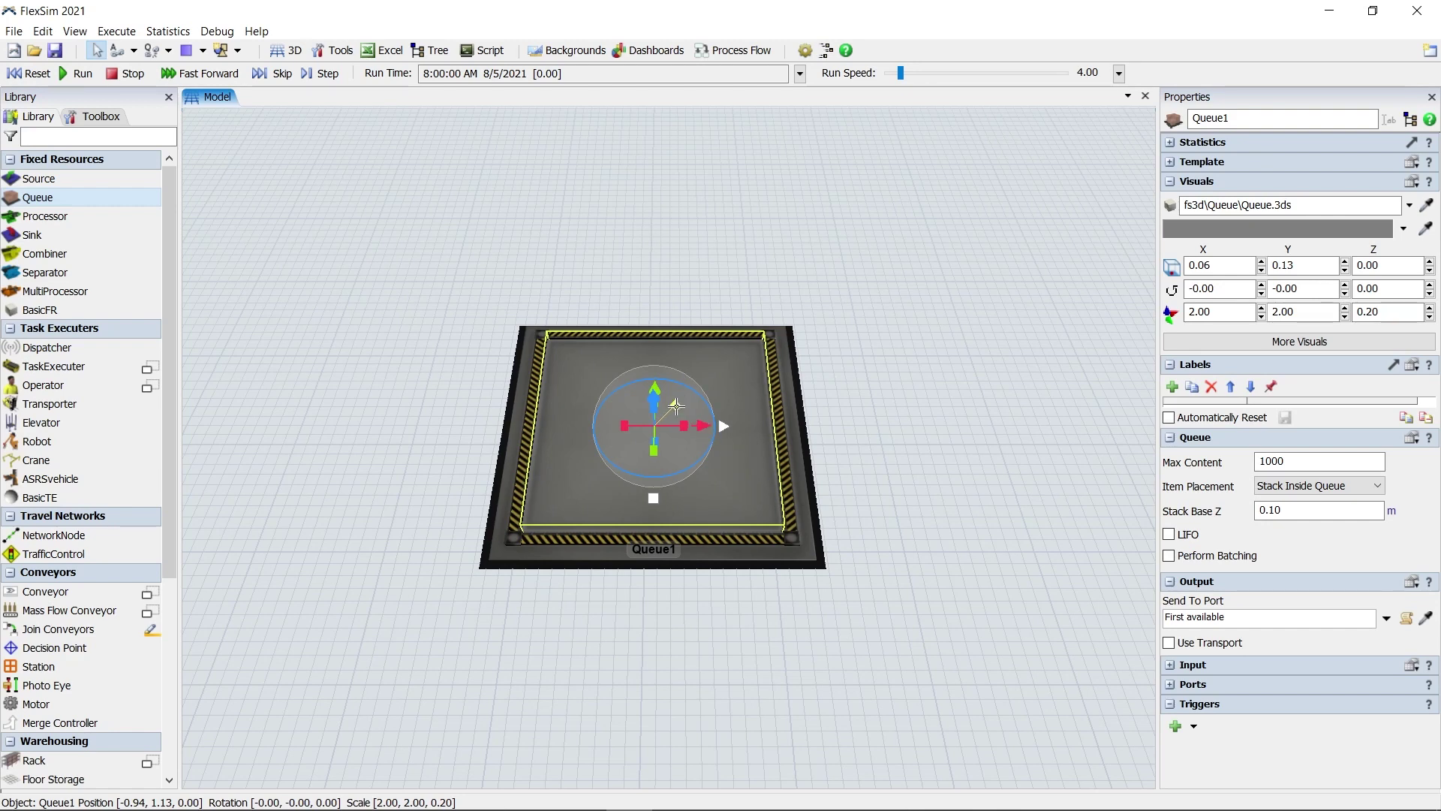
left_click_drag(676, 405, 752, 259)
Connect Queue1 to a new Sink1 via the quick library, then start another connection.
left_click_drag(722, 426, 861, 420)
left_click(999, 467)
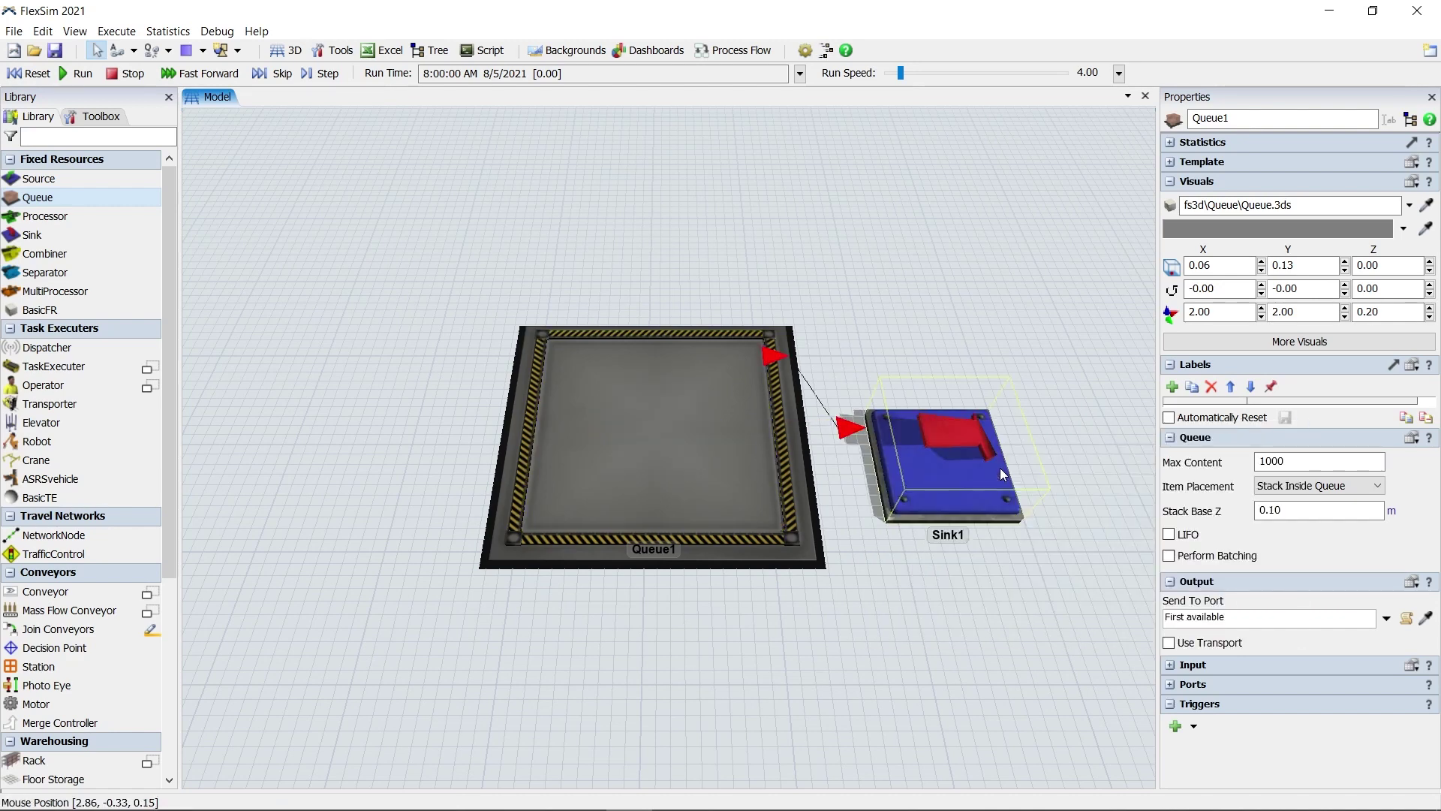
mouse_move(665, 502)
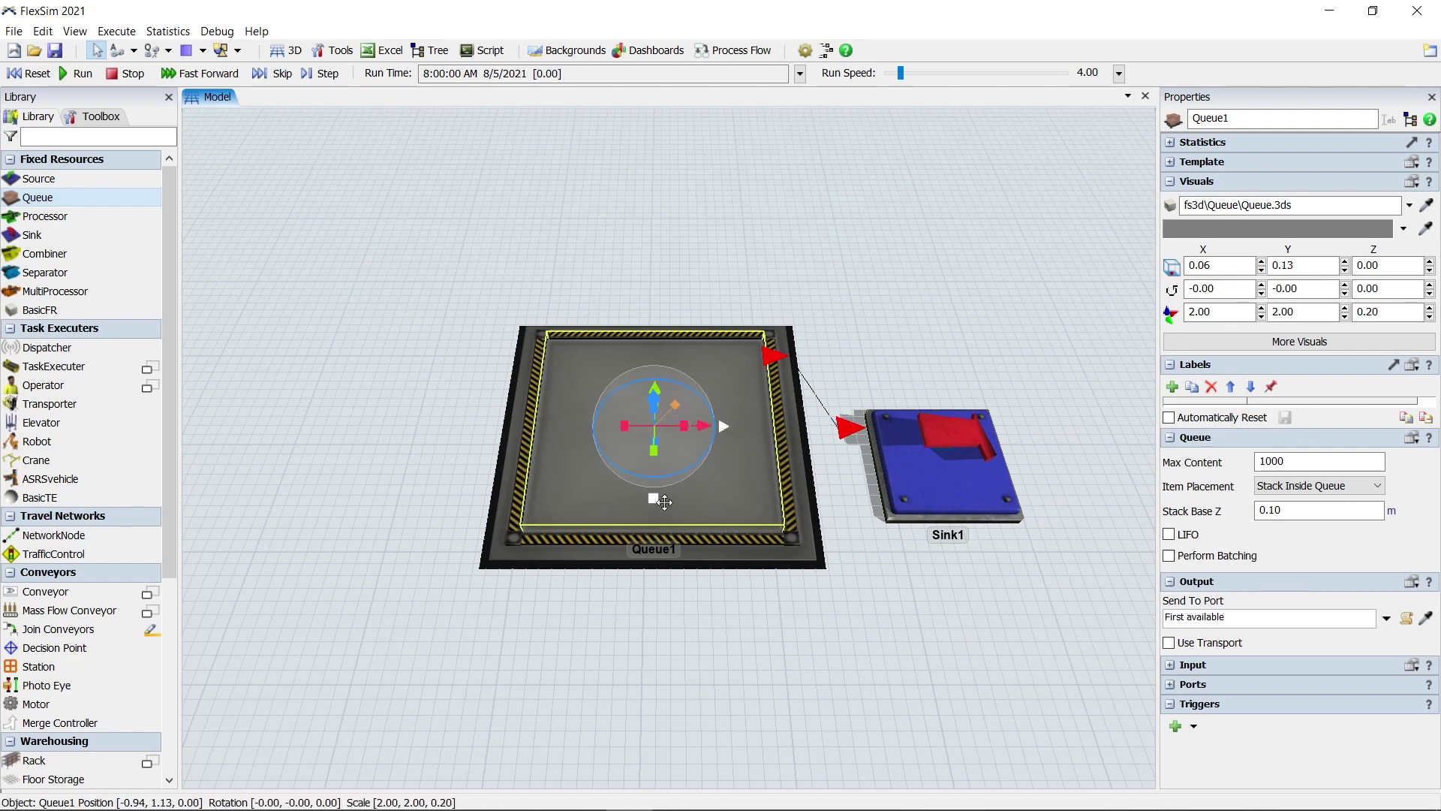
left_click_drag(653, 500, 345, 521)
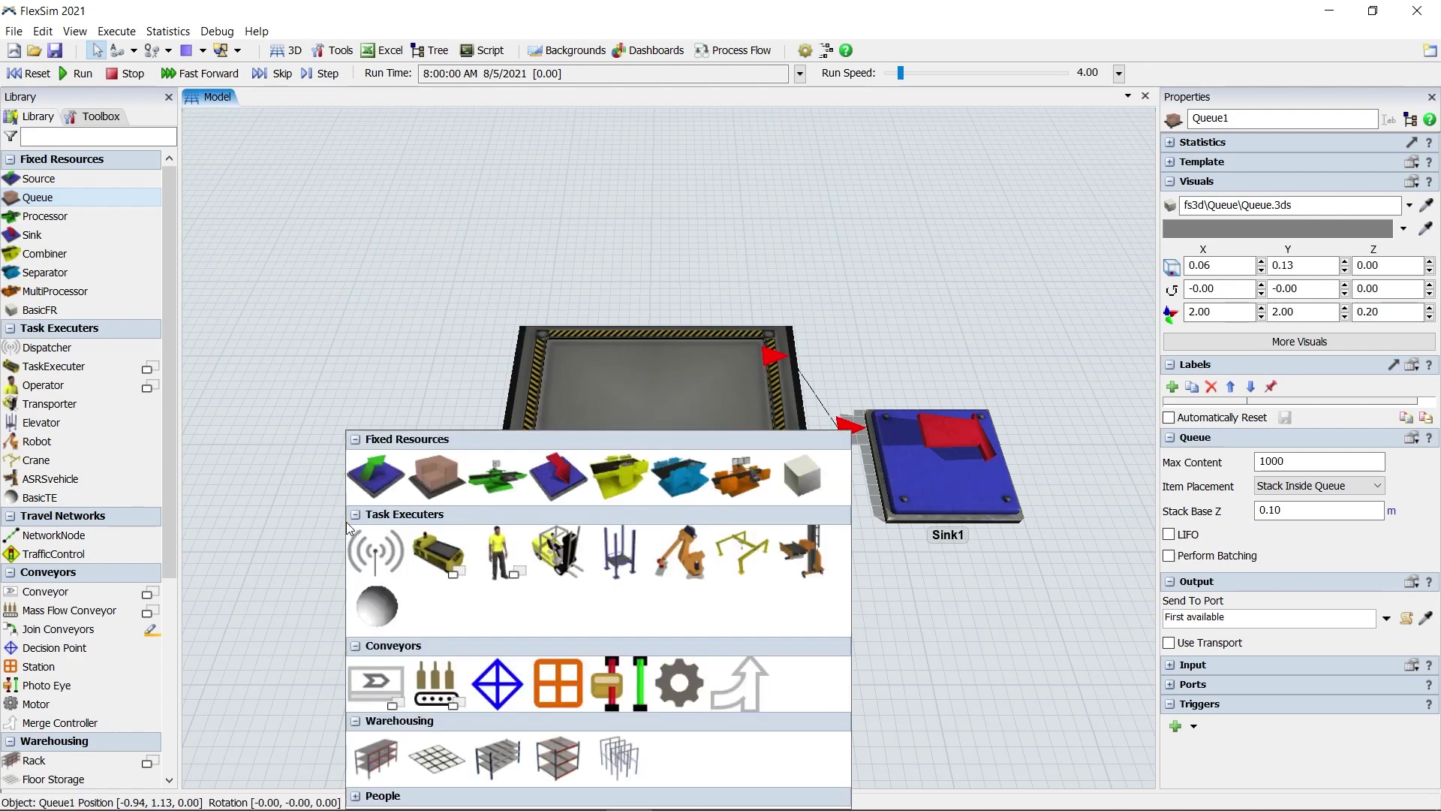
Add a forklift from Queue1; make AGV route cost multiply by custom path cost, not divide by speed.
left_click(560, 544)
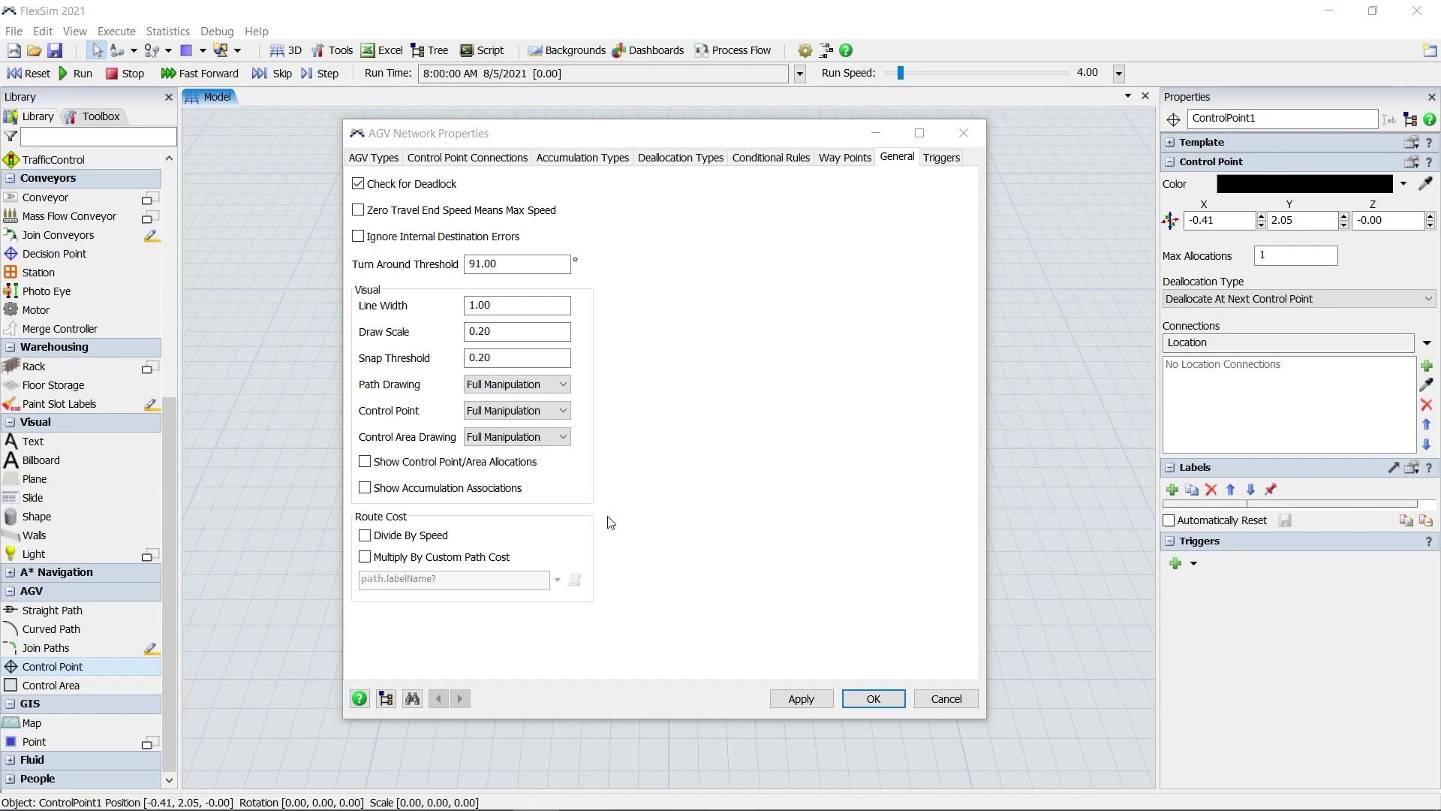
left_click(420, 535)
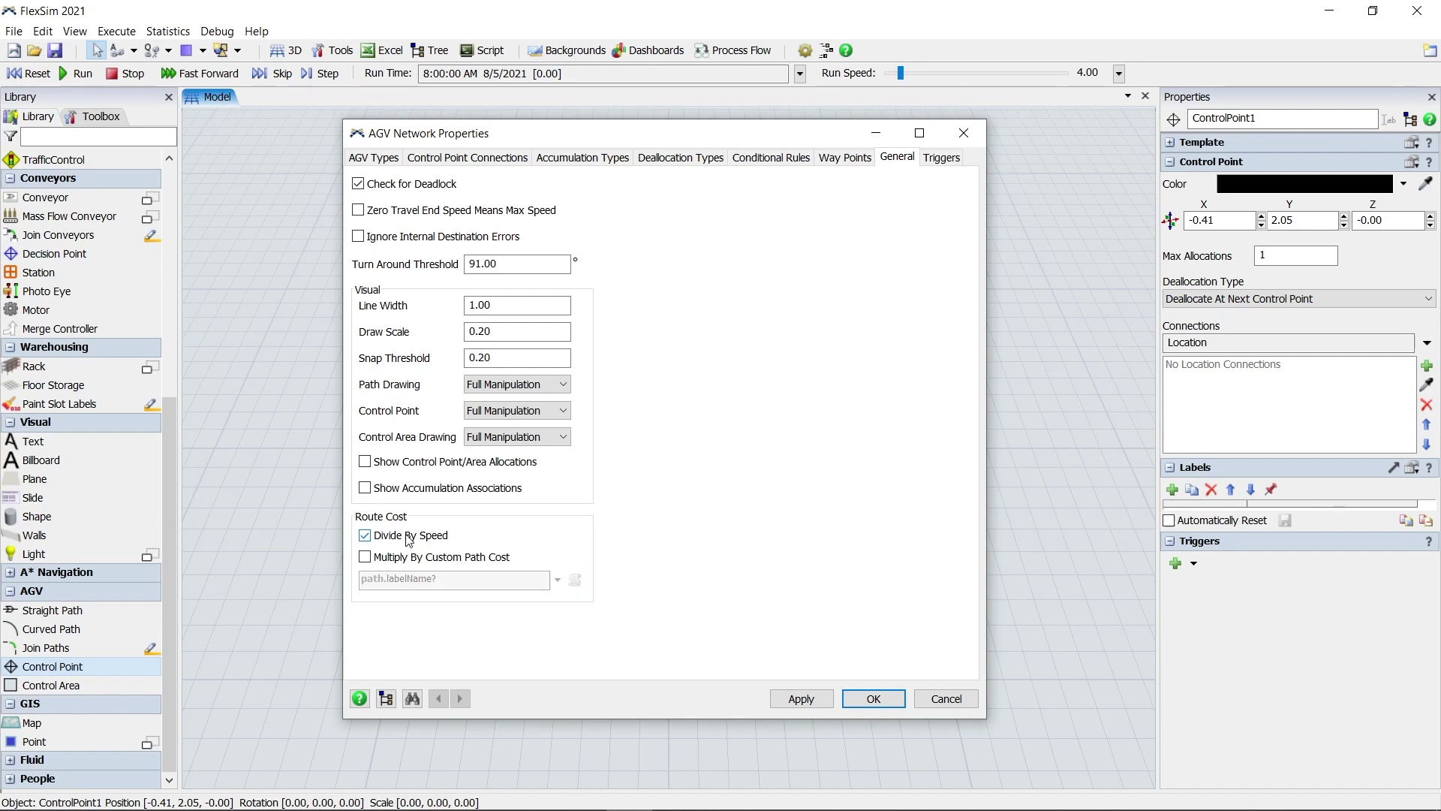
left_click(409, 557)
left_click(557, 581)
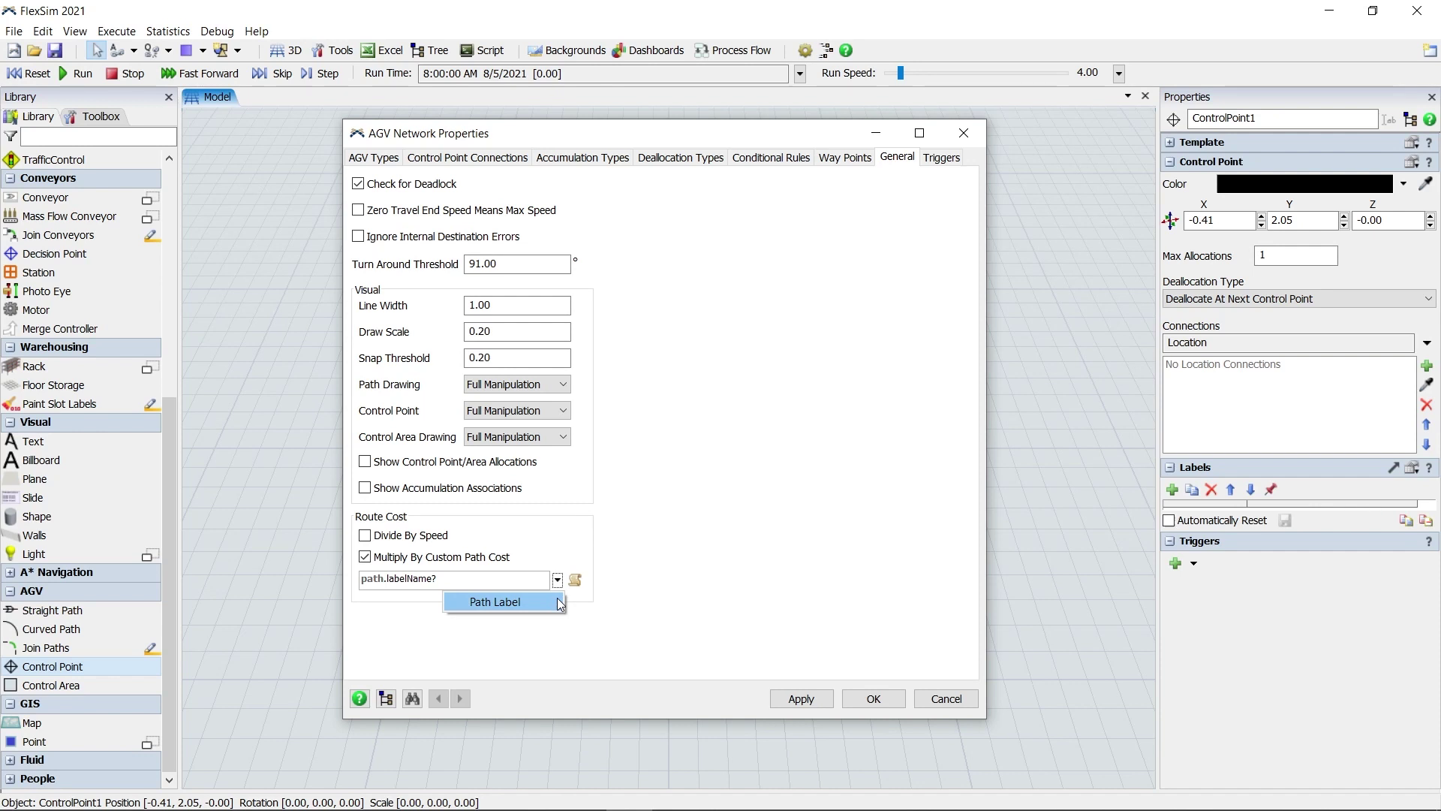
left_click(560, 603)
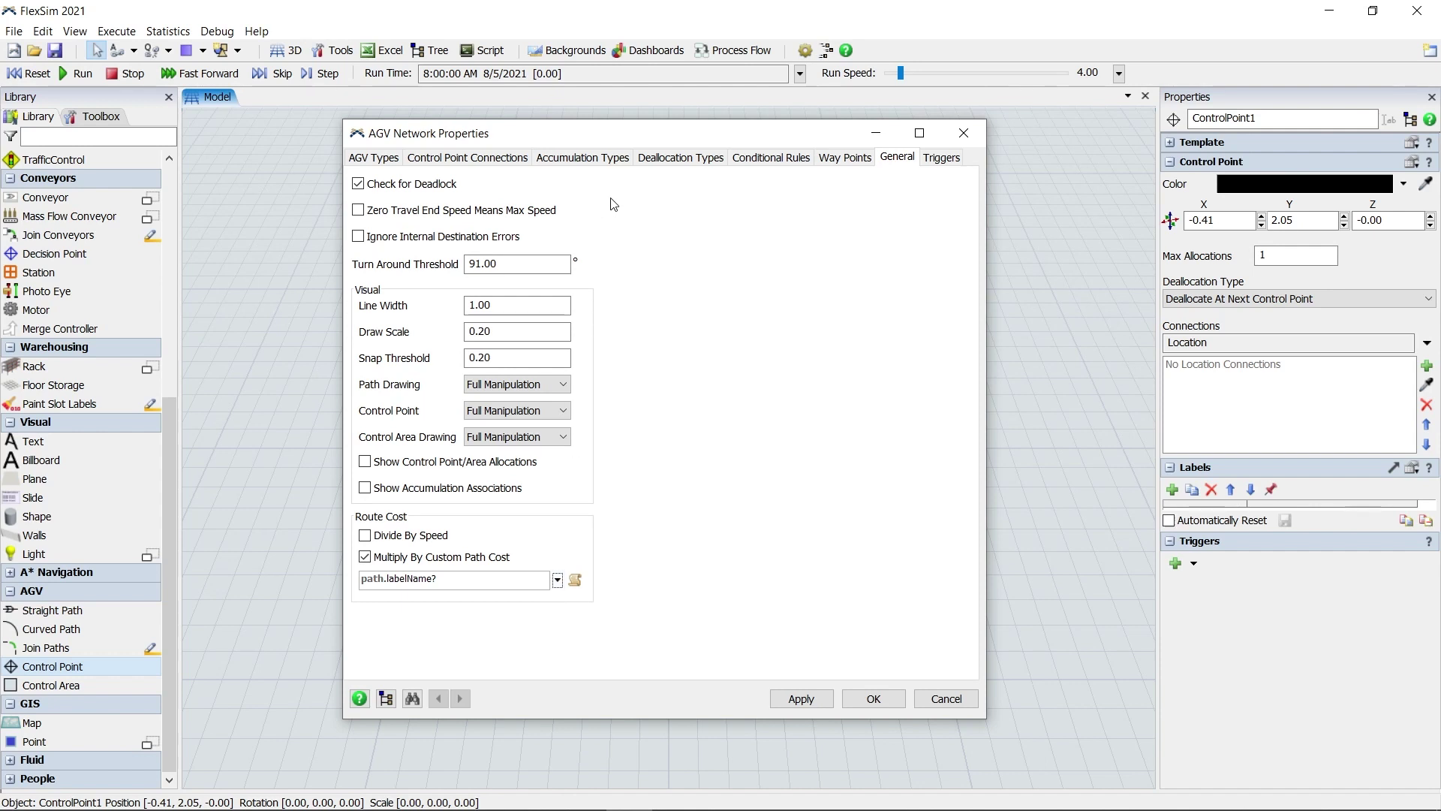
Add conditional routing Rule 1 and show its preset condition types.
left_click(751, 164)
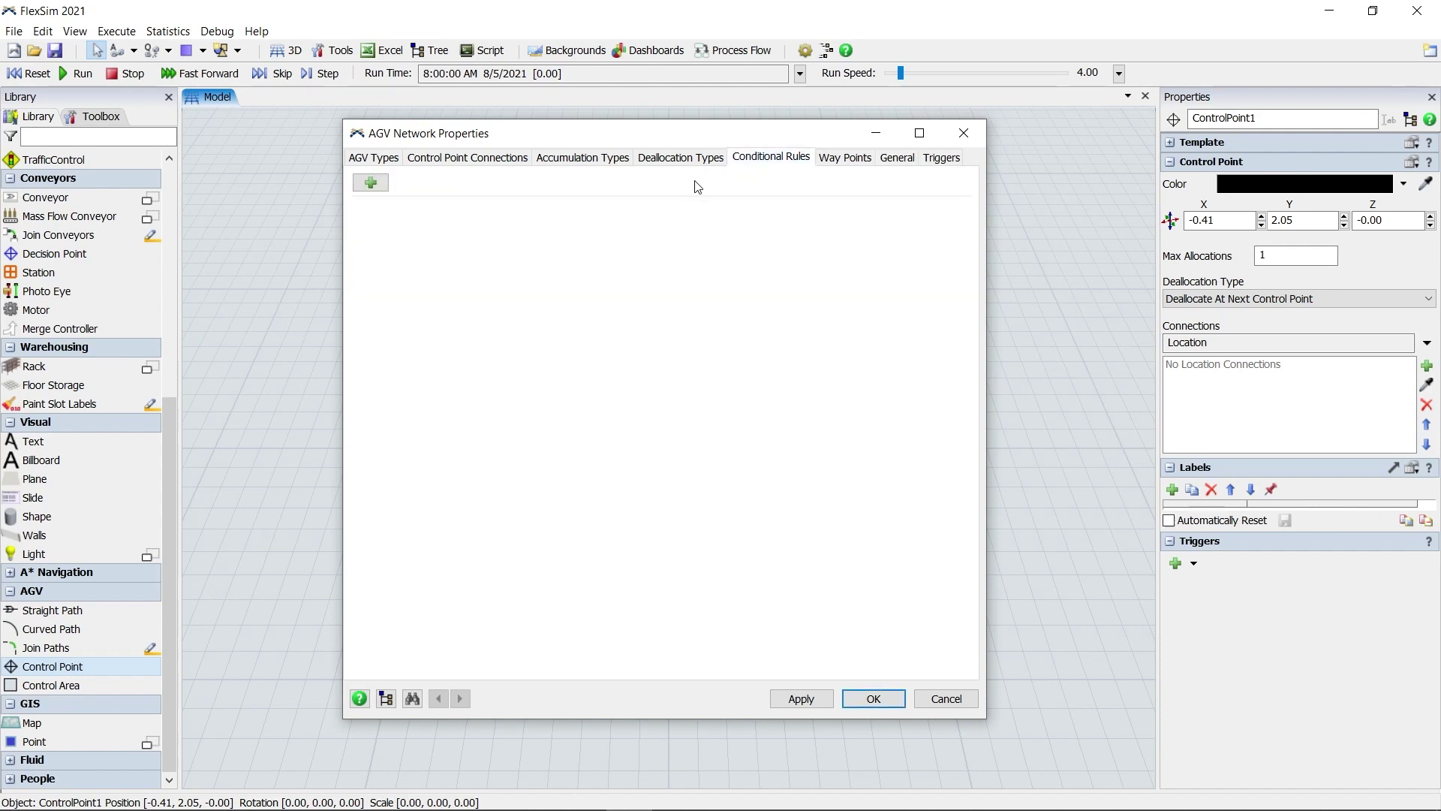
left_click(370, 183)
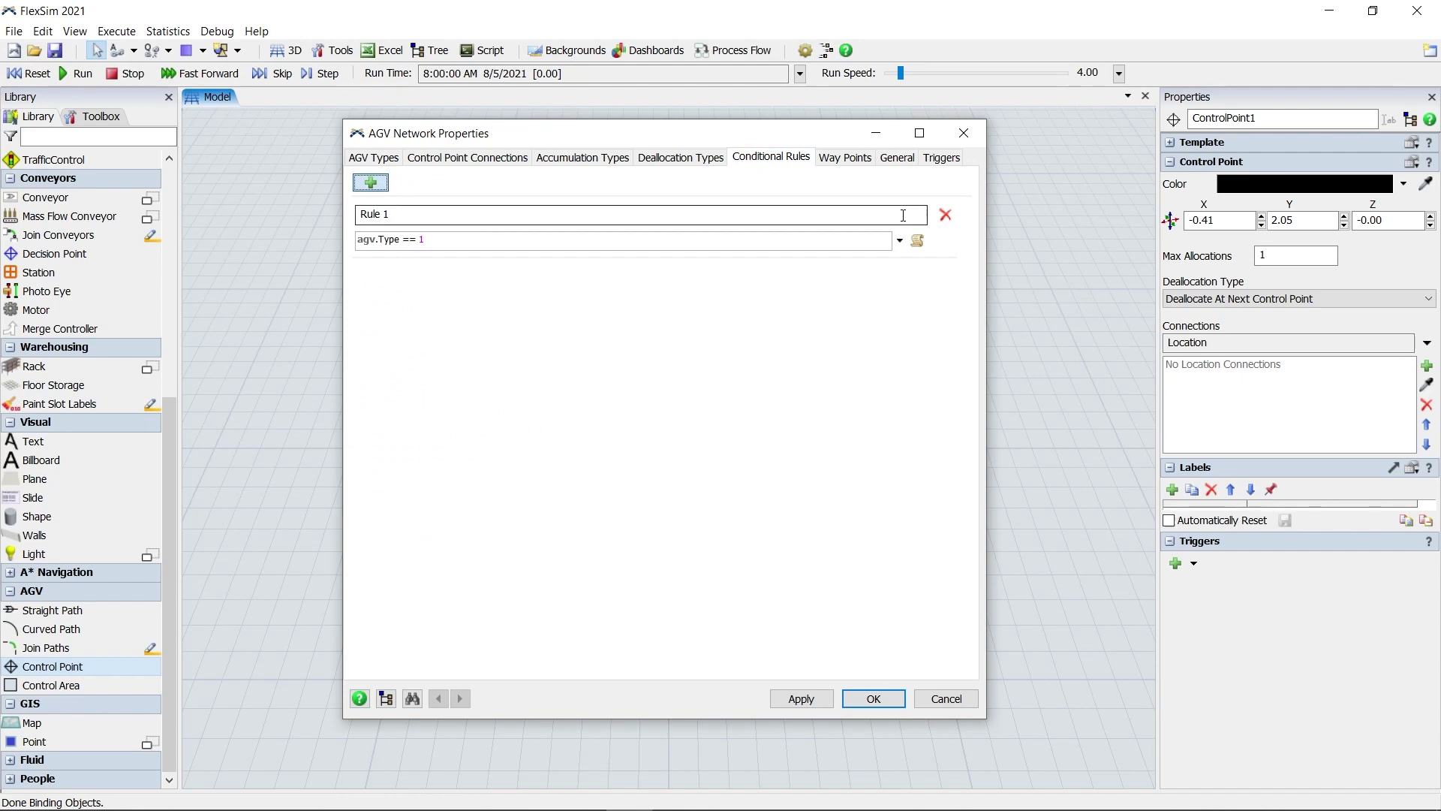
left_click(897, 241)
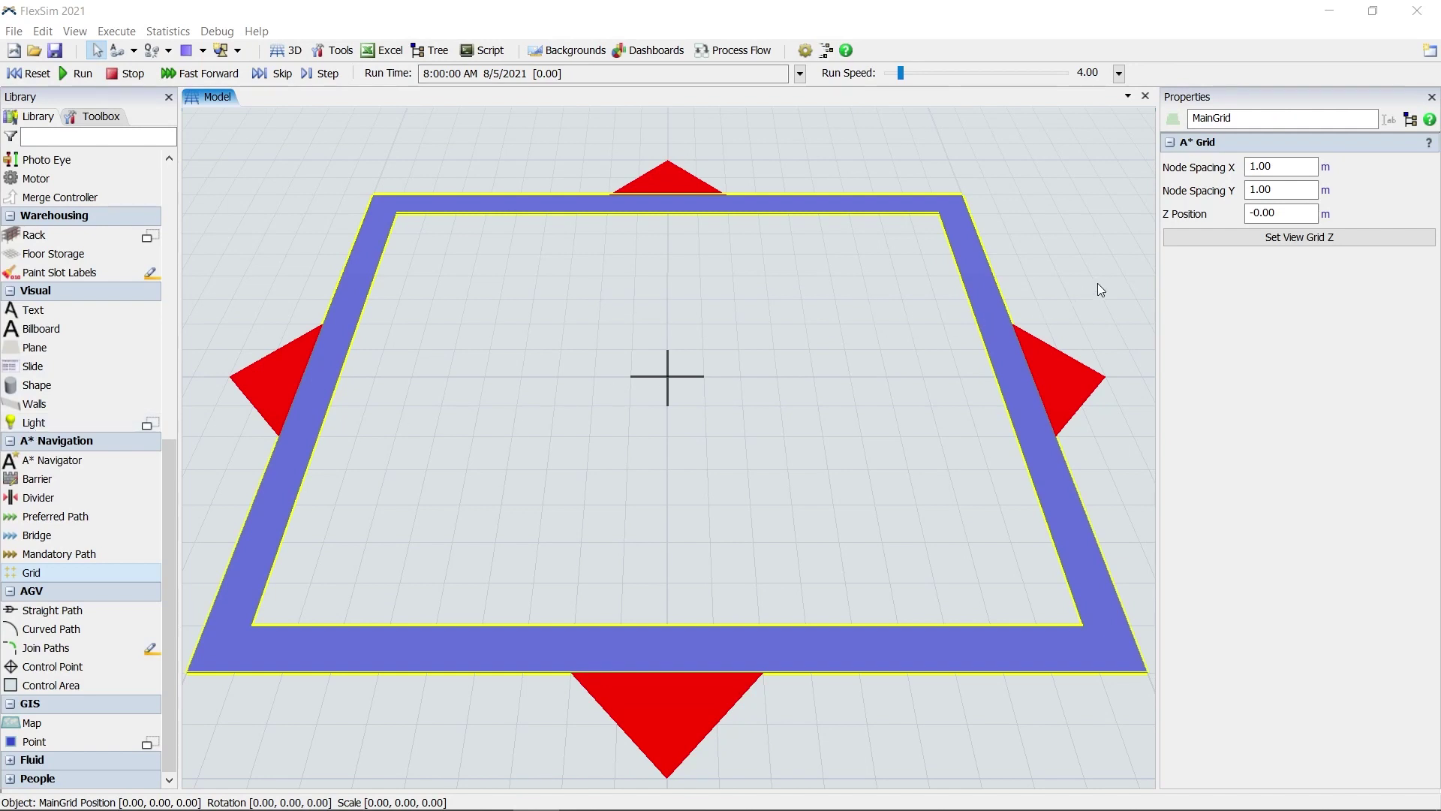
Set the A* grid Node Spacing X to 3 and reset to redraw the nodes.
left_click_drag(1313, 164, 1242, 164)
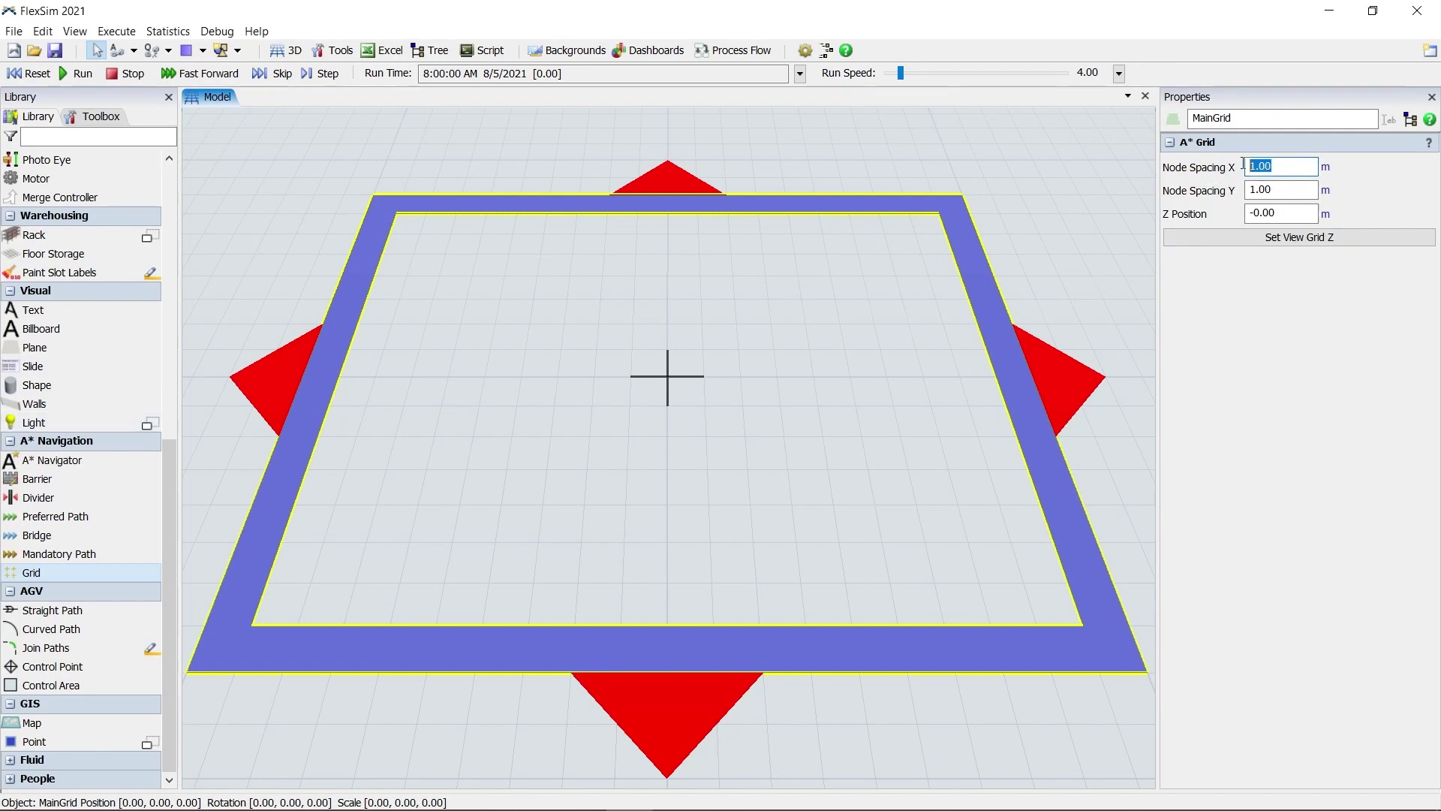
type("3")
left_click(36, 75)
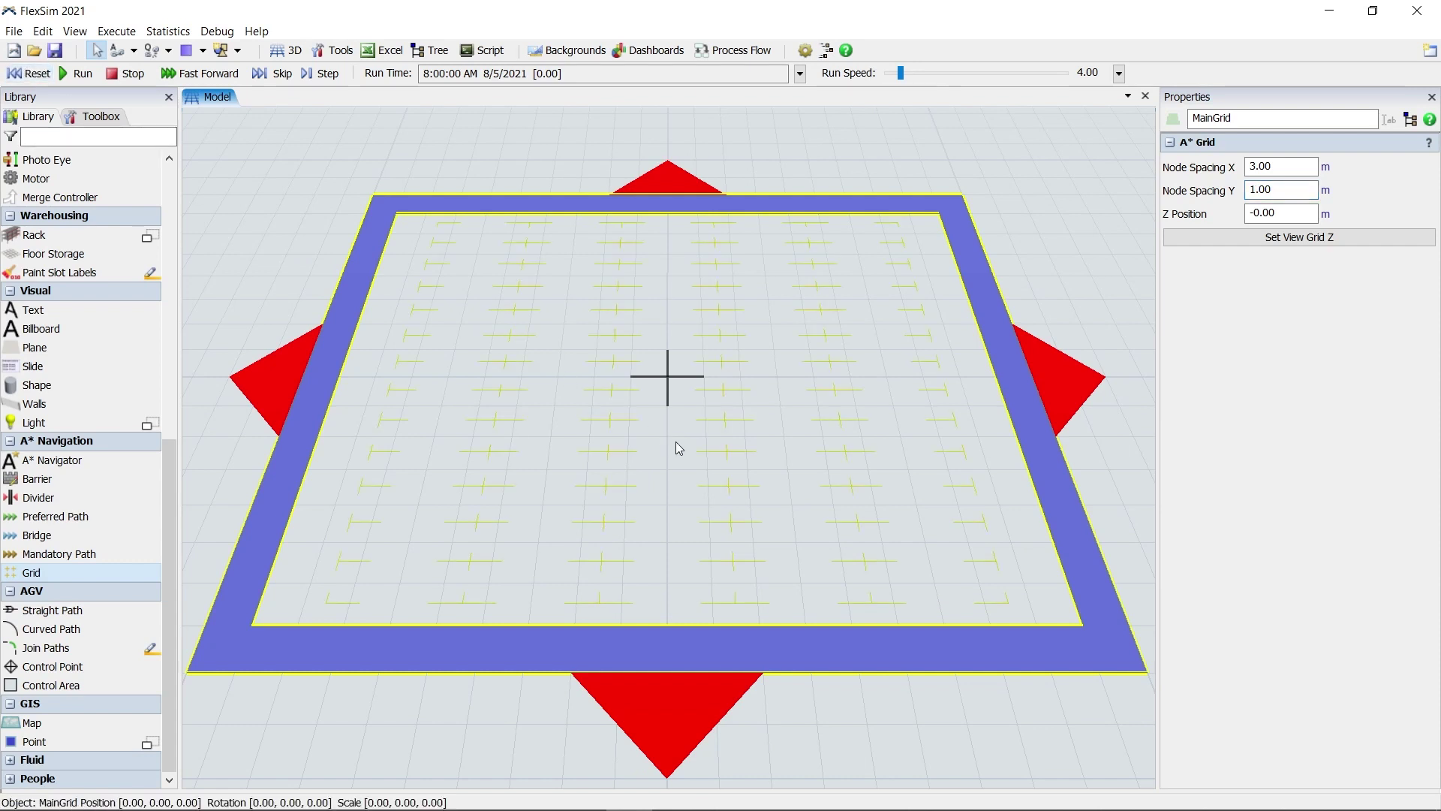
Place a 5×5 barrier inside the grid and expand its template settings.
left_click(106, 476)
left_click(479, 415)
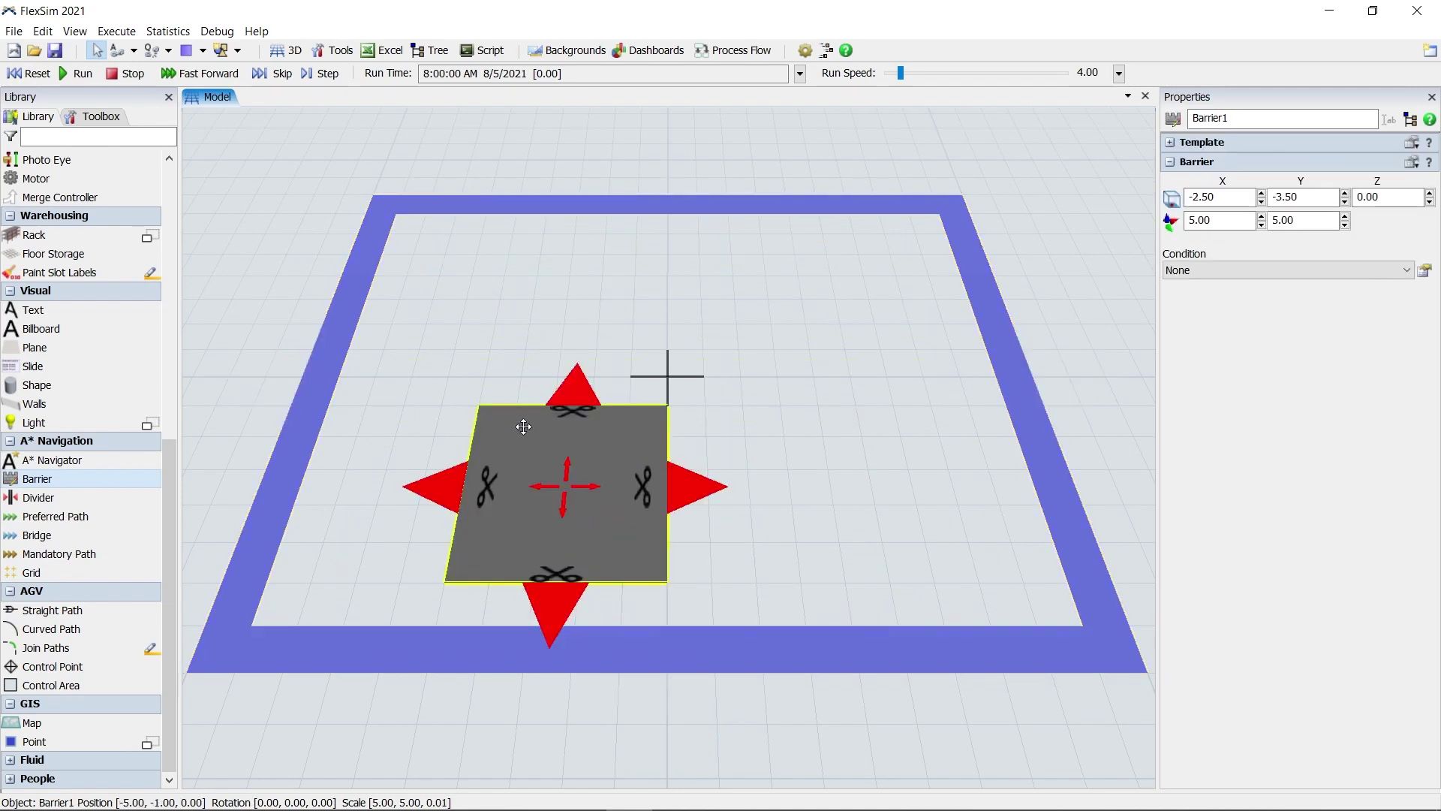
left_click(1418, 163)
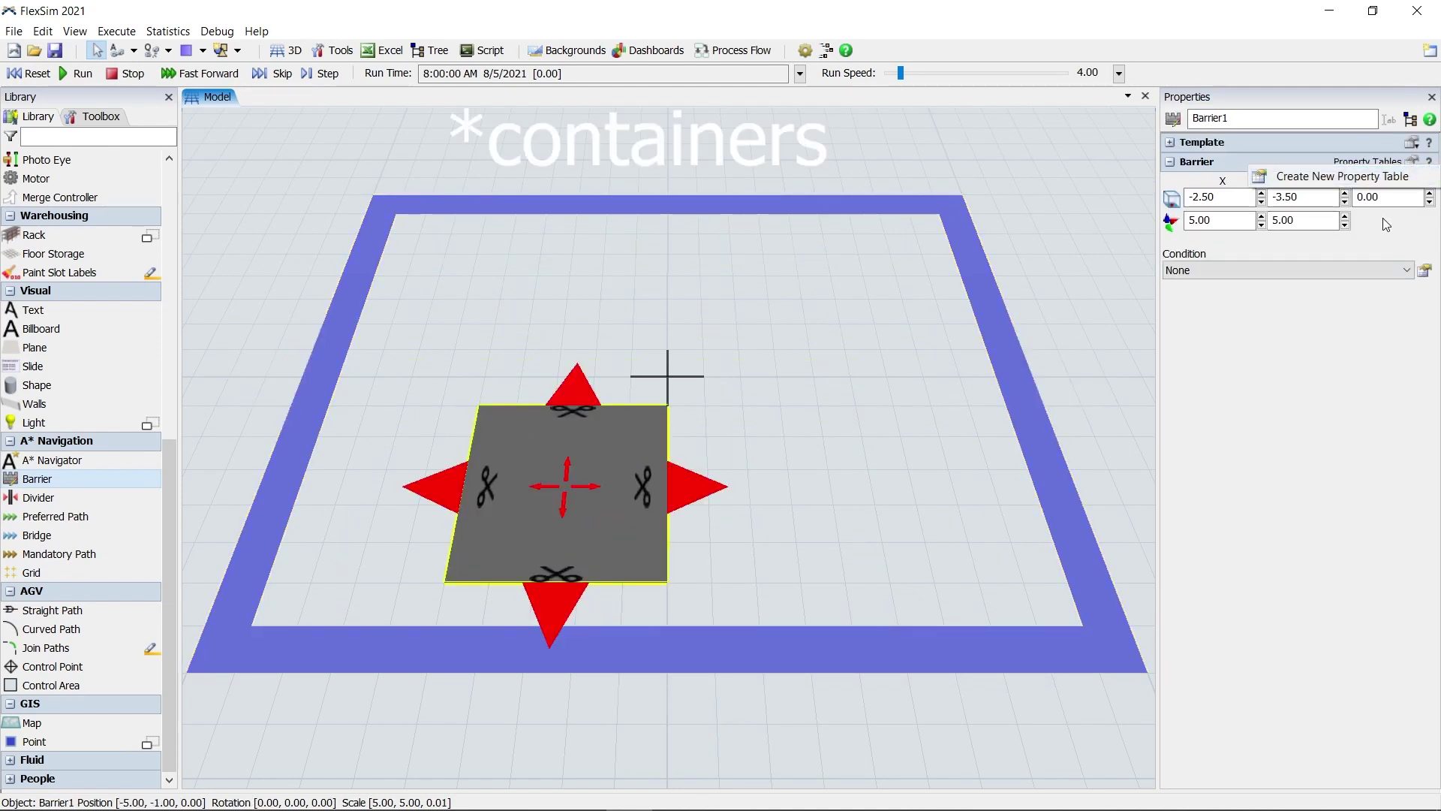
left_click(1145, 164)
left_click(1171, 142)
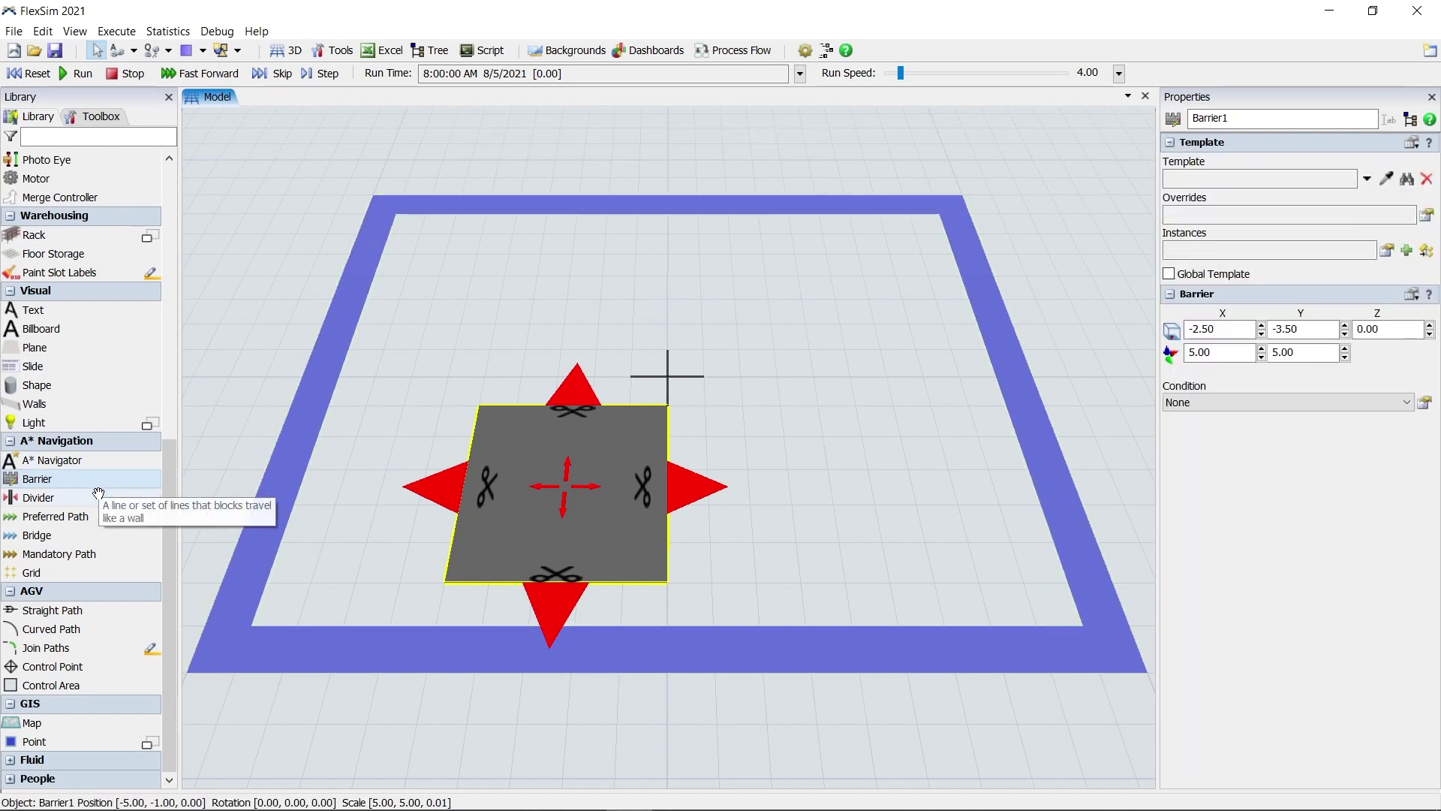
left_click(45, 497)
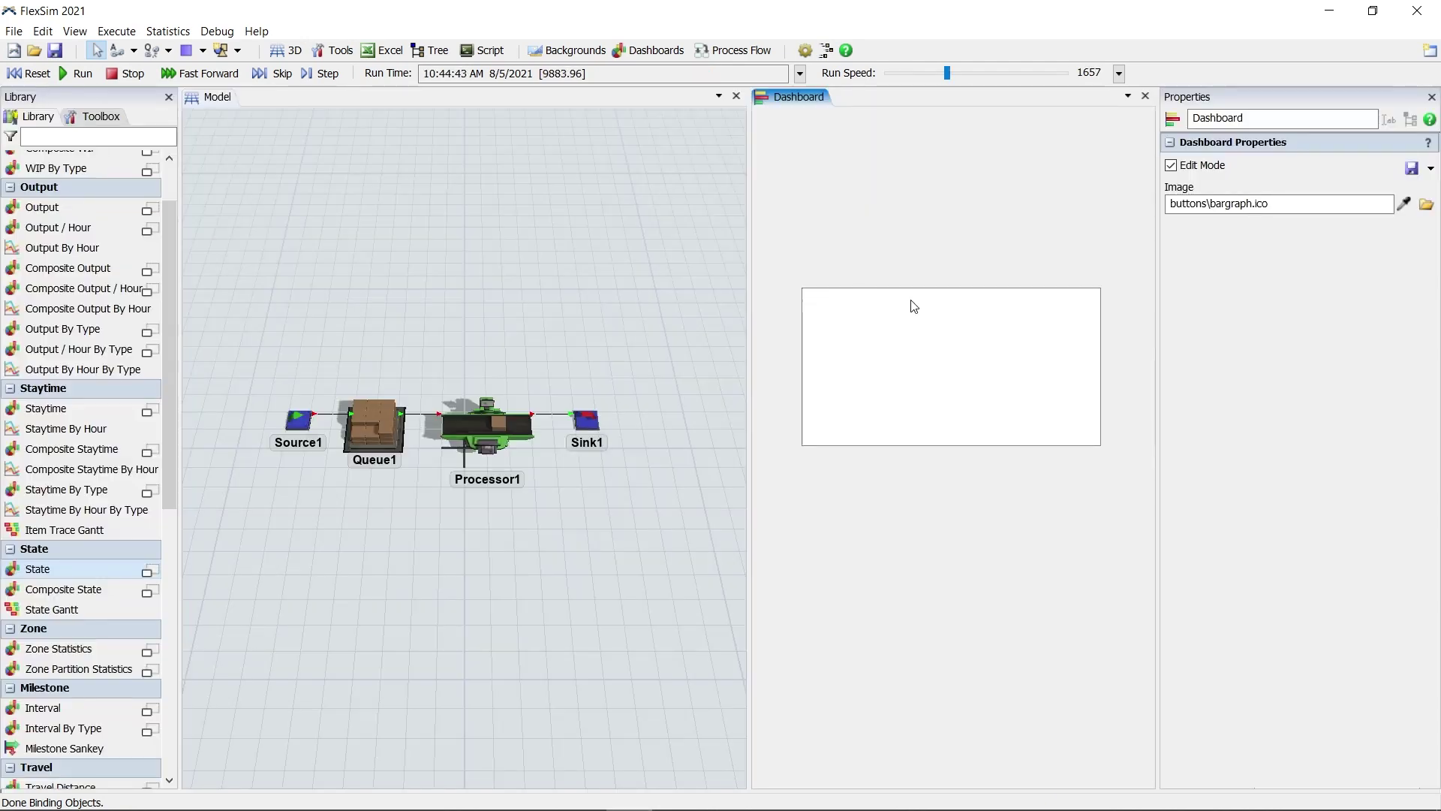
Track Processor1 on the State Bar chart via new StateTable1, renaming Idle to Non-Value Added.
left_click(914, 307)
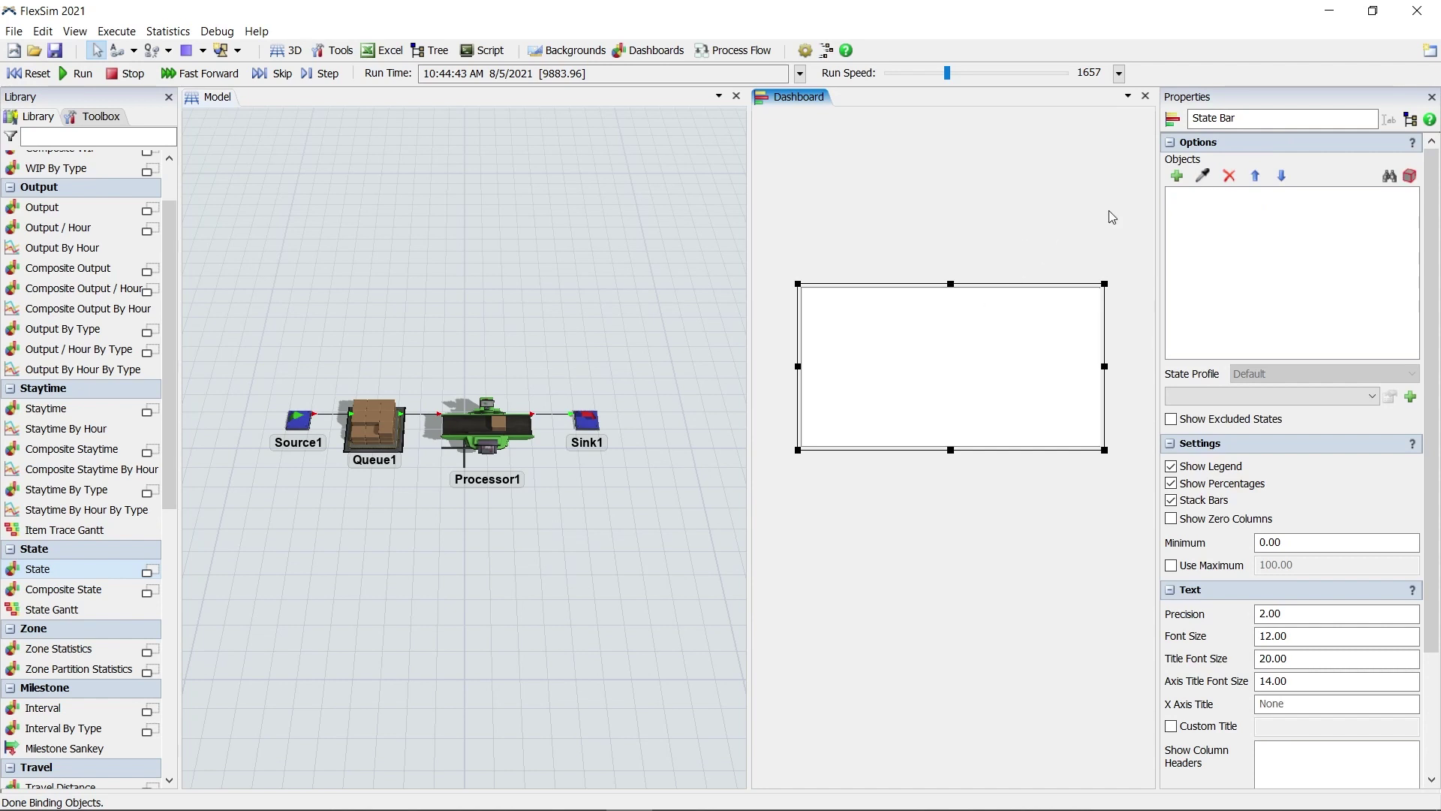
left_click(468, 435)
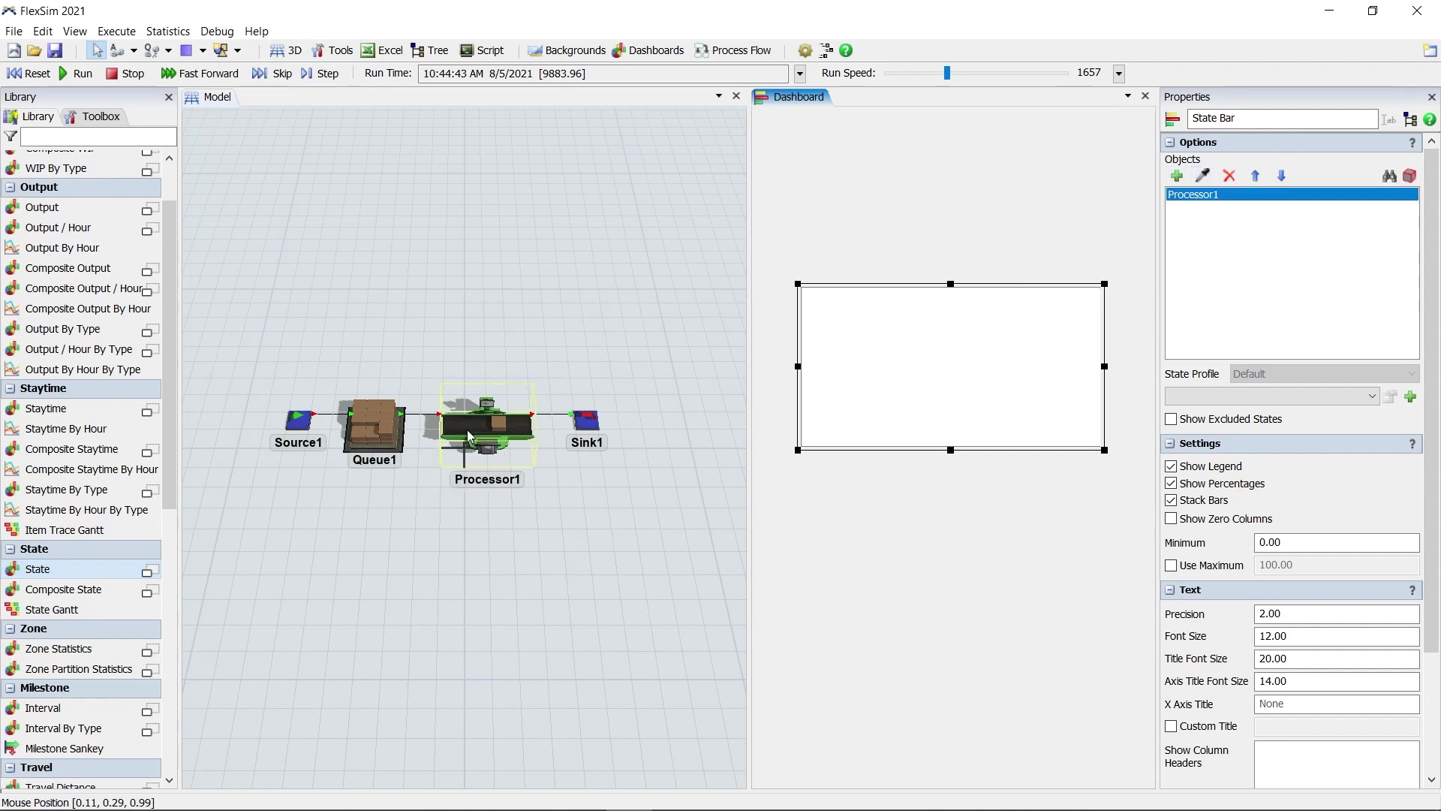
left_click(1411, 398)
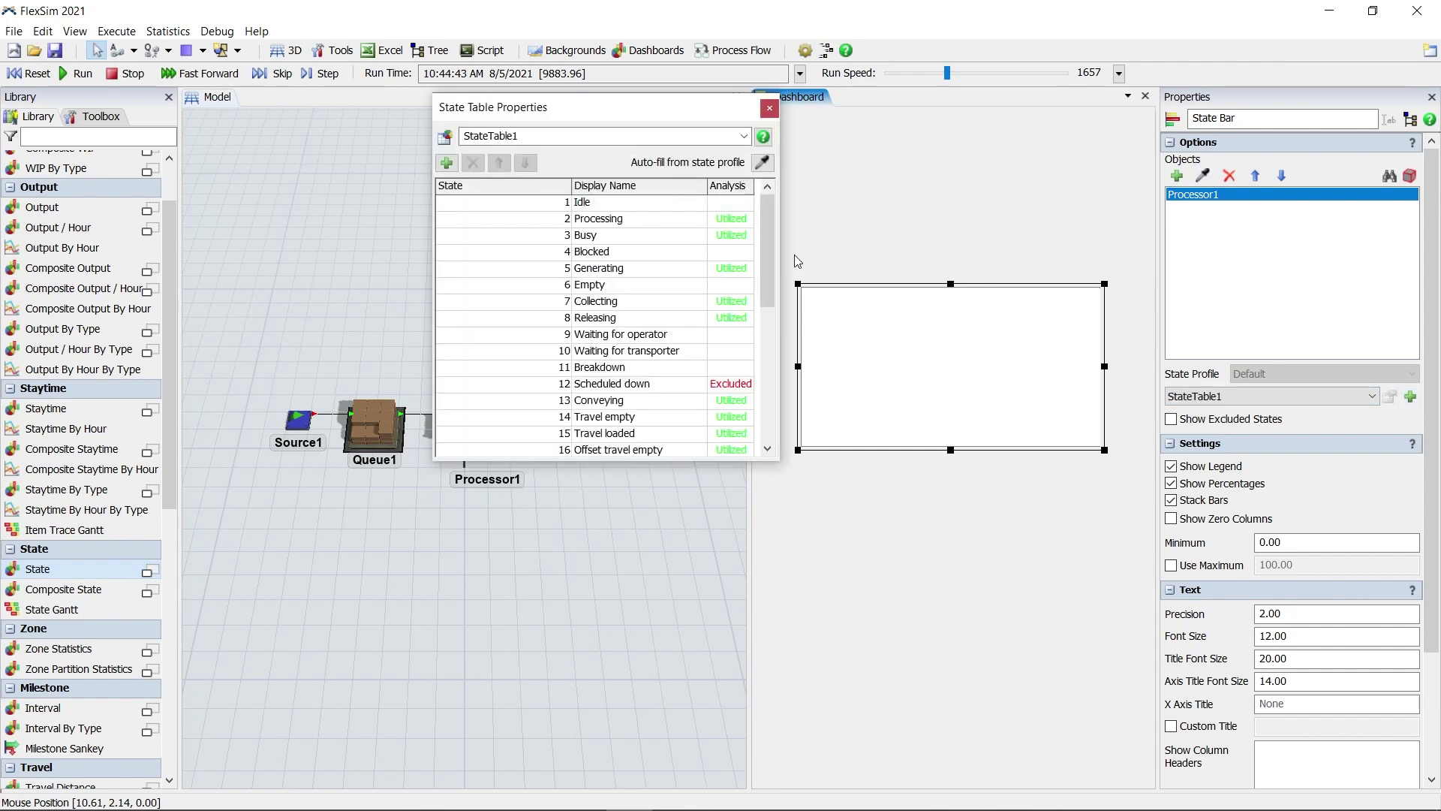
left_click(614, 209)
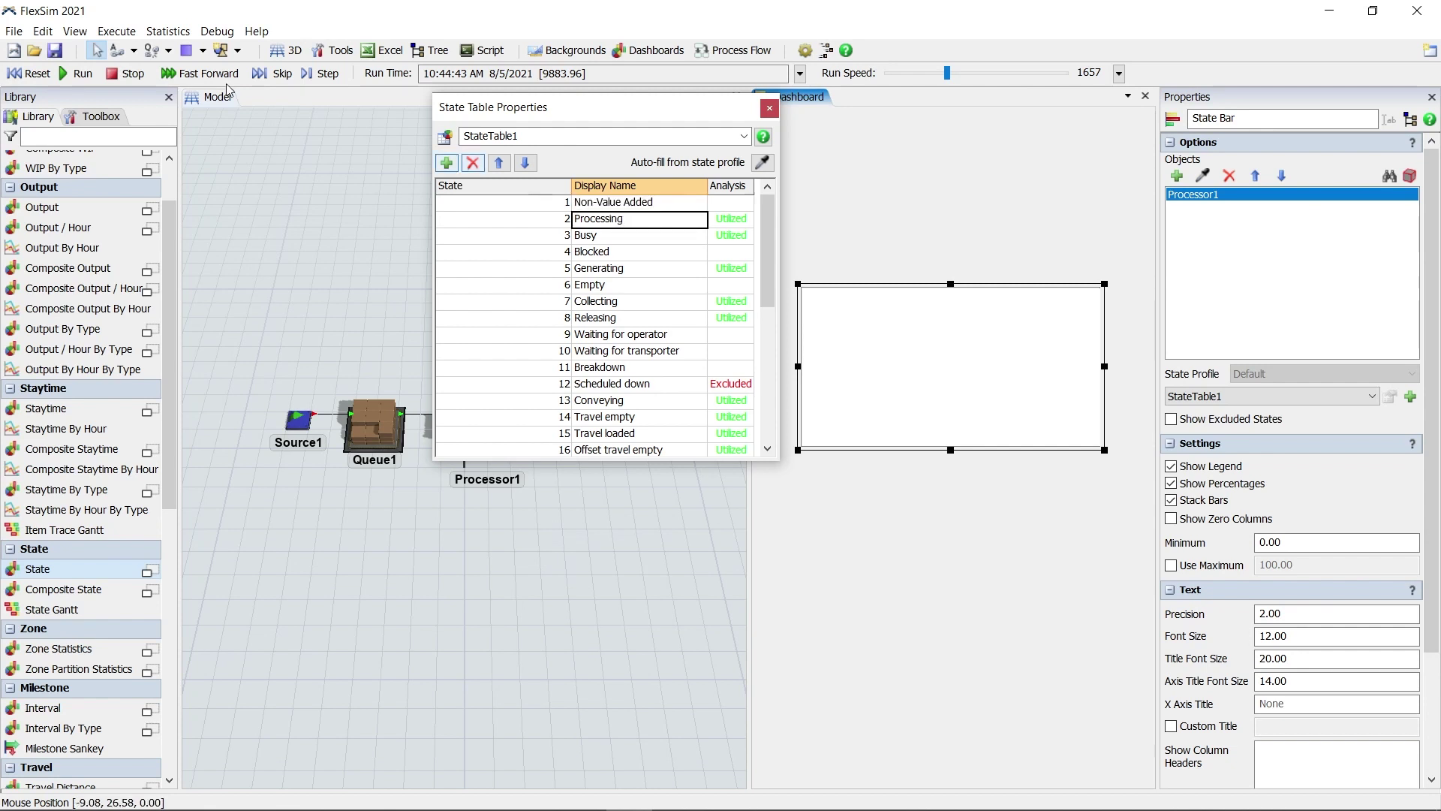
Reset, run and stop the simulation to fill the state chart.
left_click(46, 75)
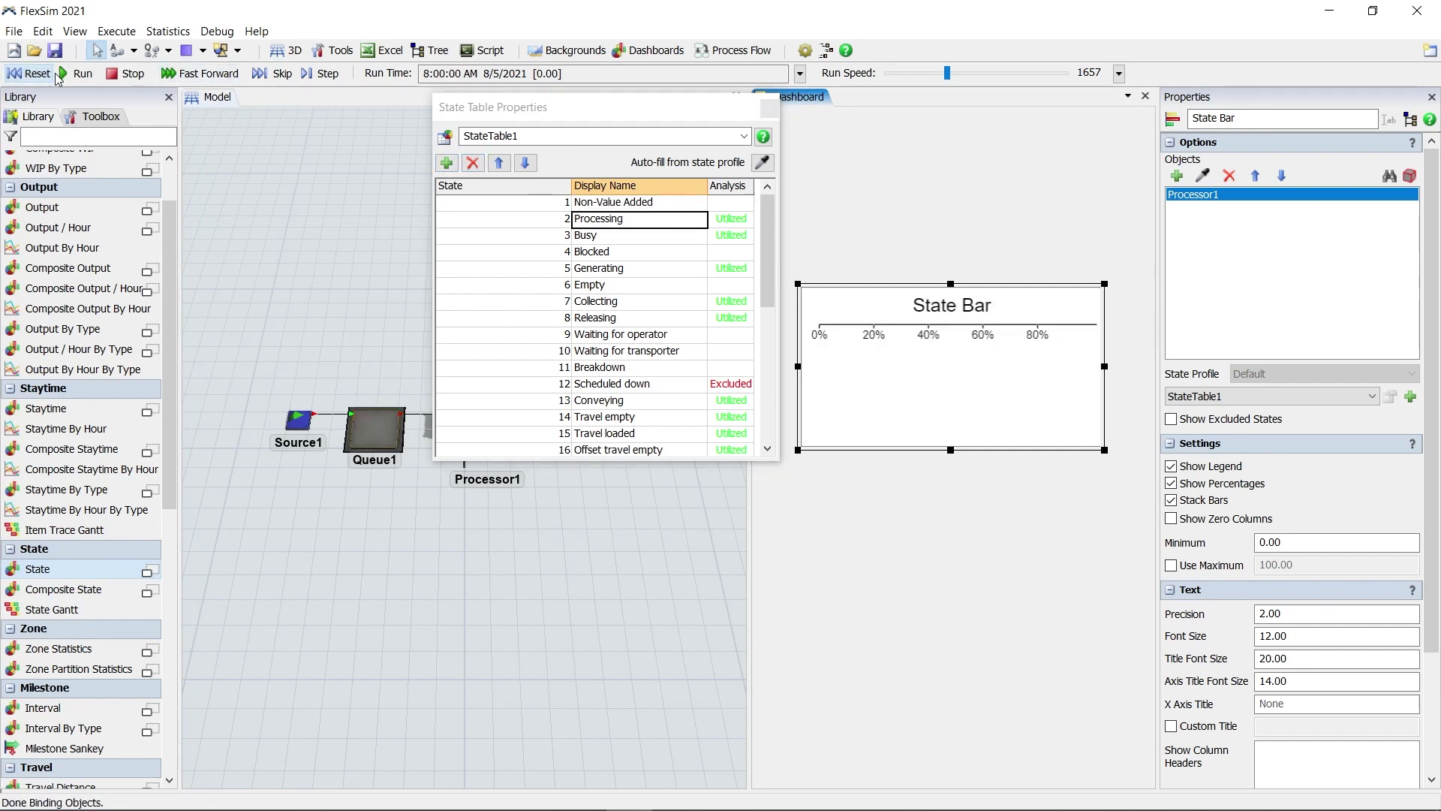
left_click(66, 78)
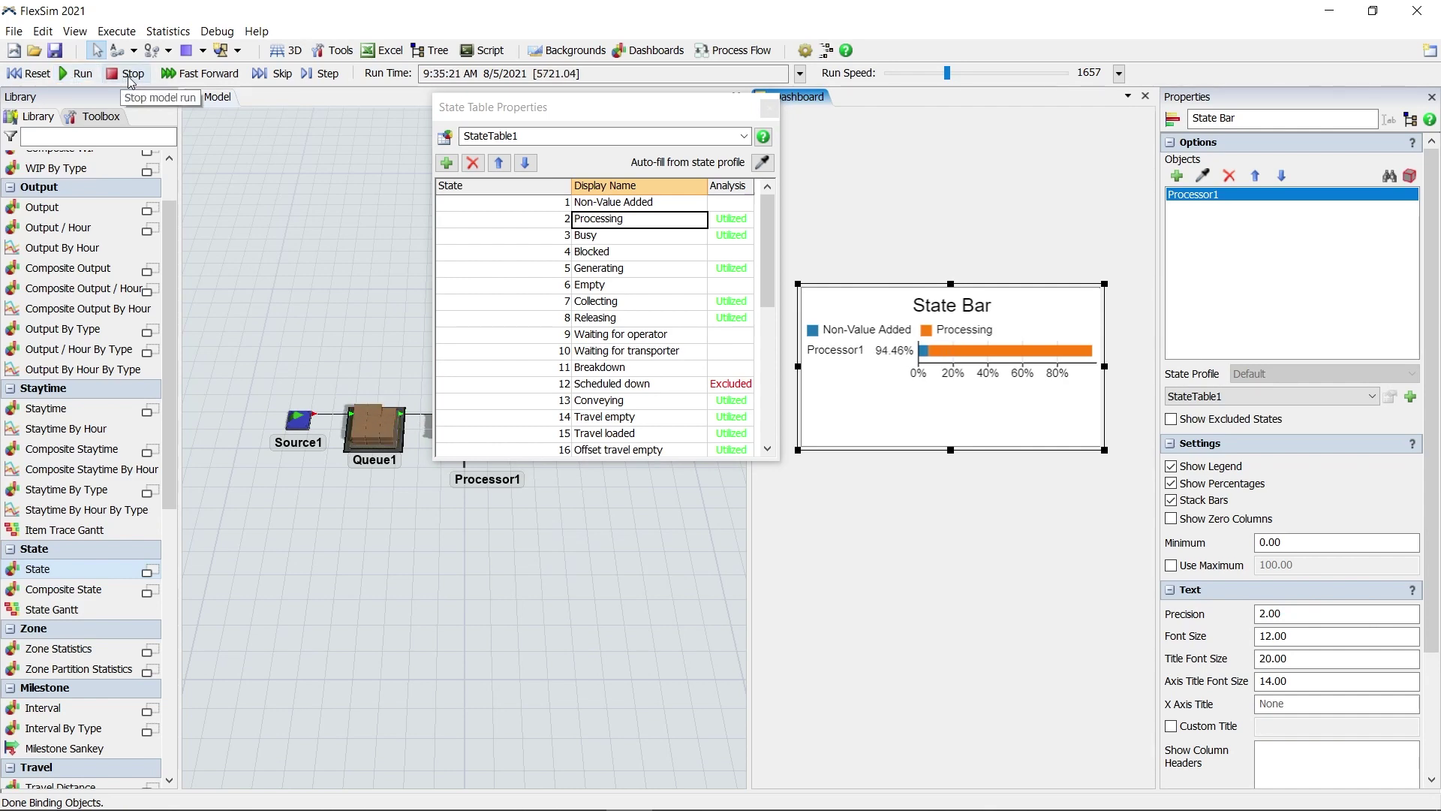
left_click(130, 75)
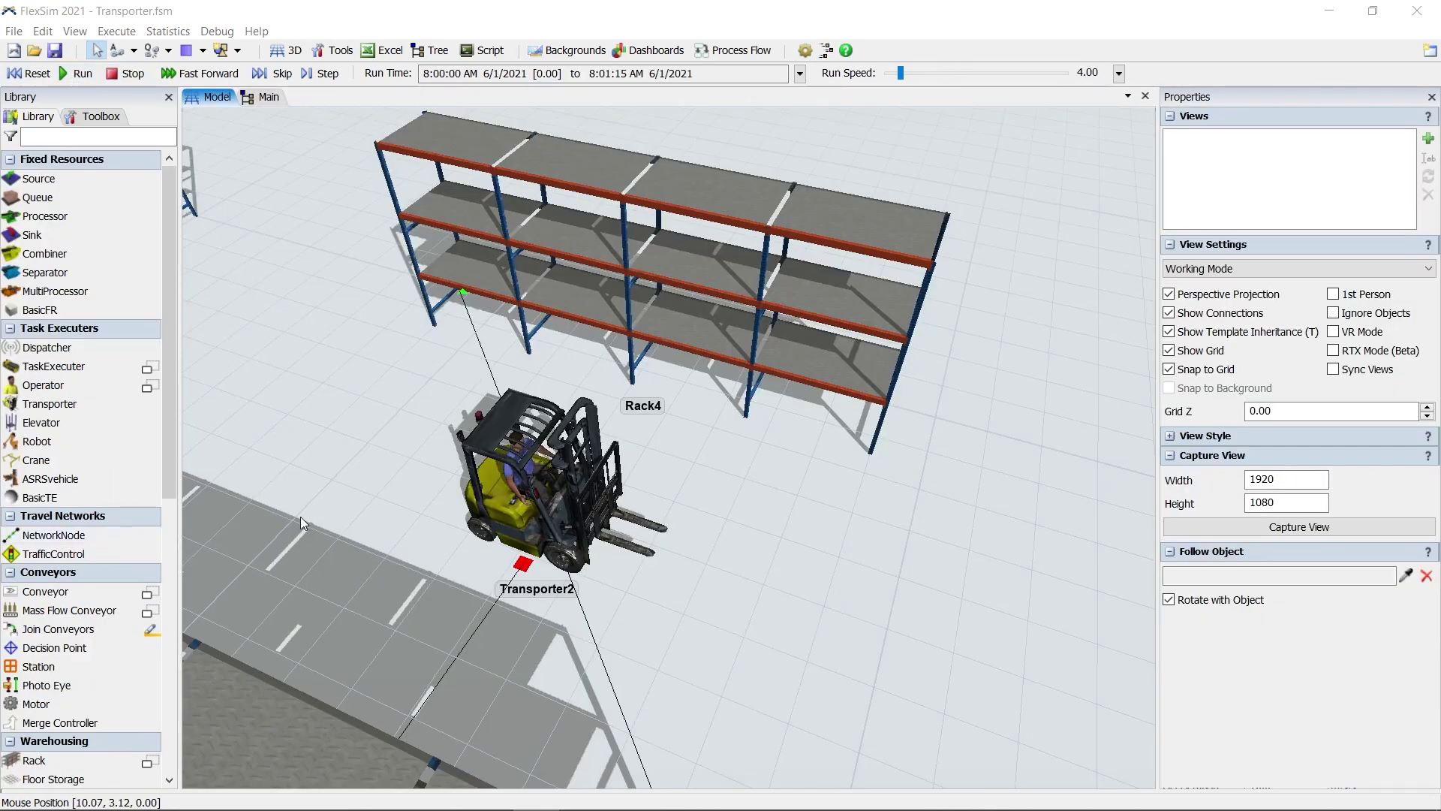
Run the forklift model and turn off Allow Fork Movement During Travel for Transporter2.
left_click(509, 495)
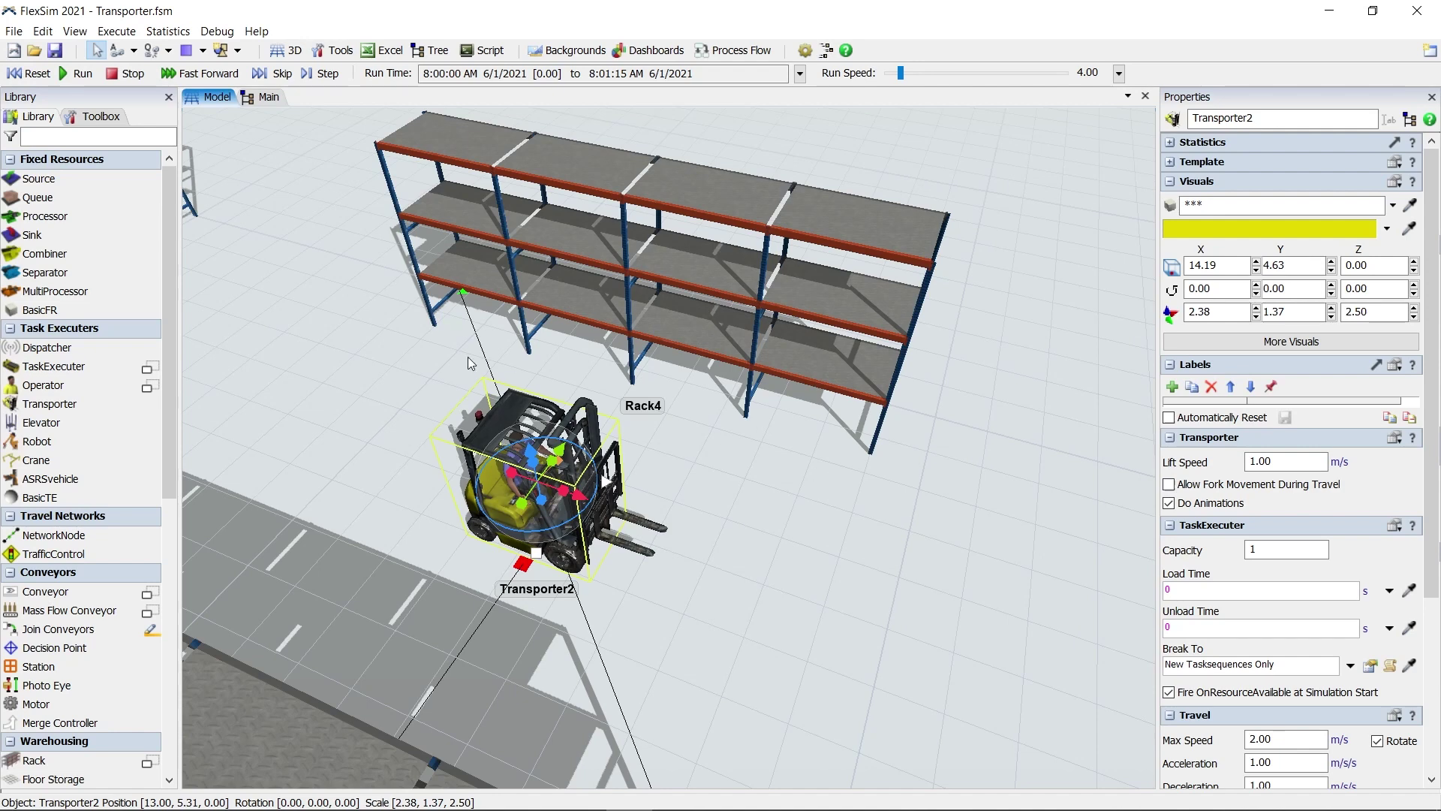
left_click(66, 73)
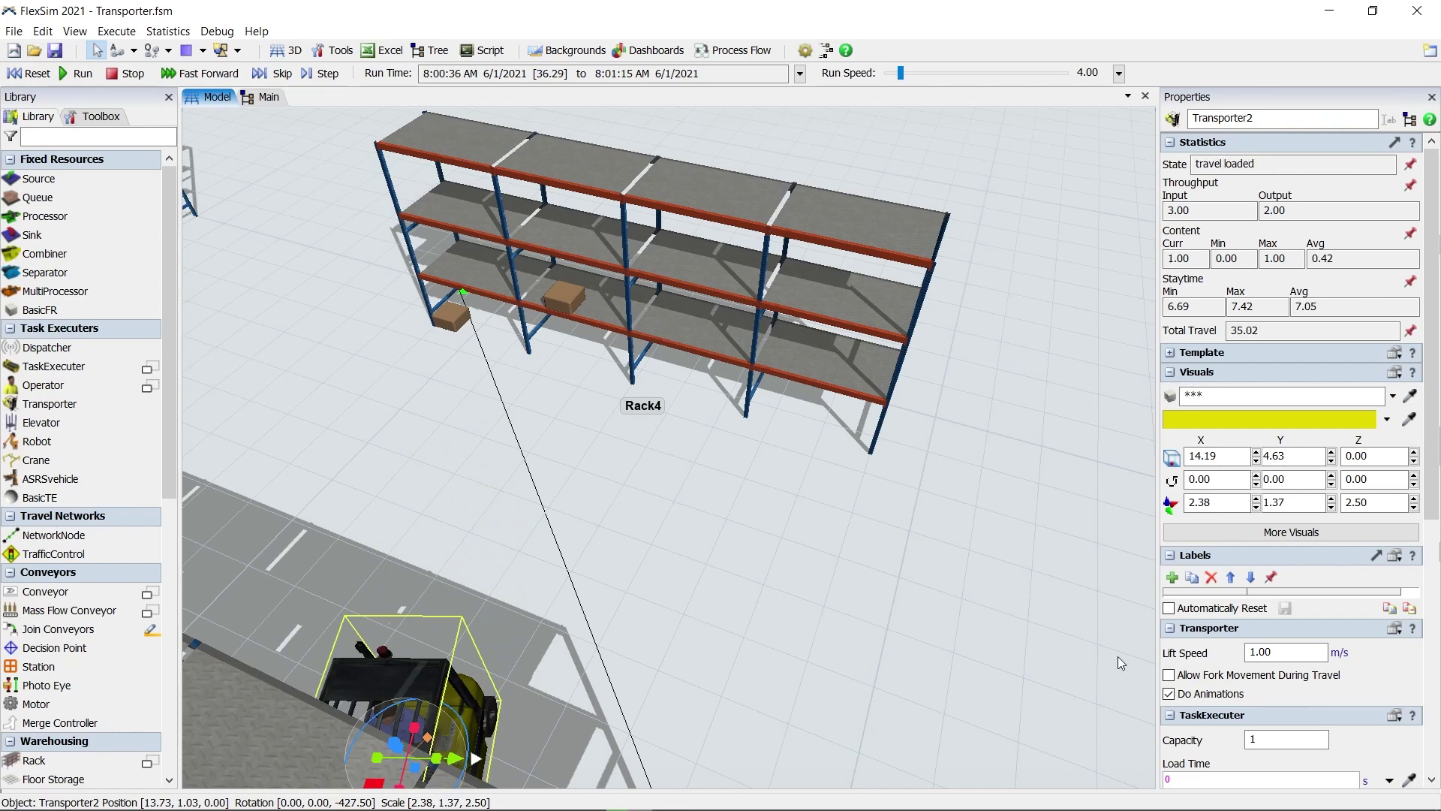
left_click(1169, 676)
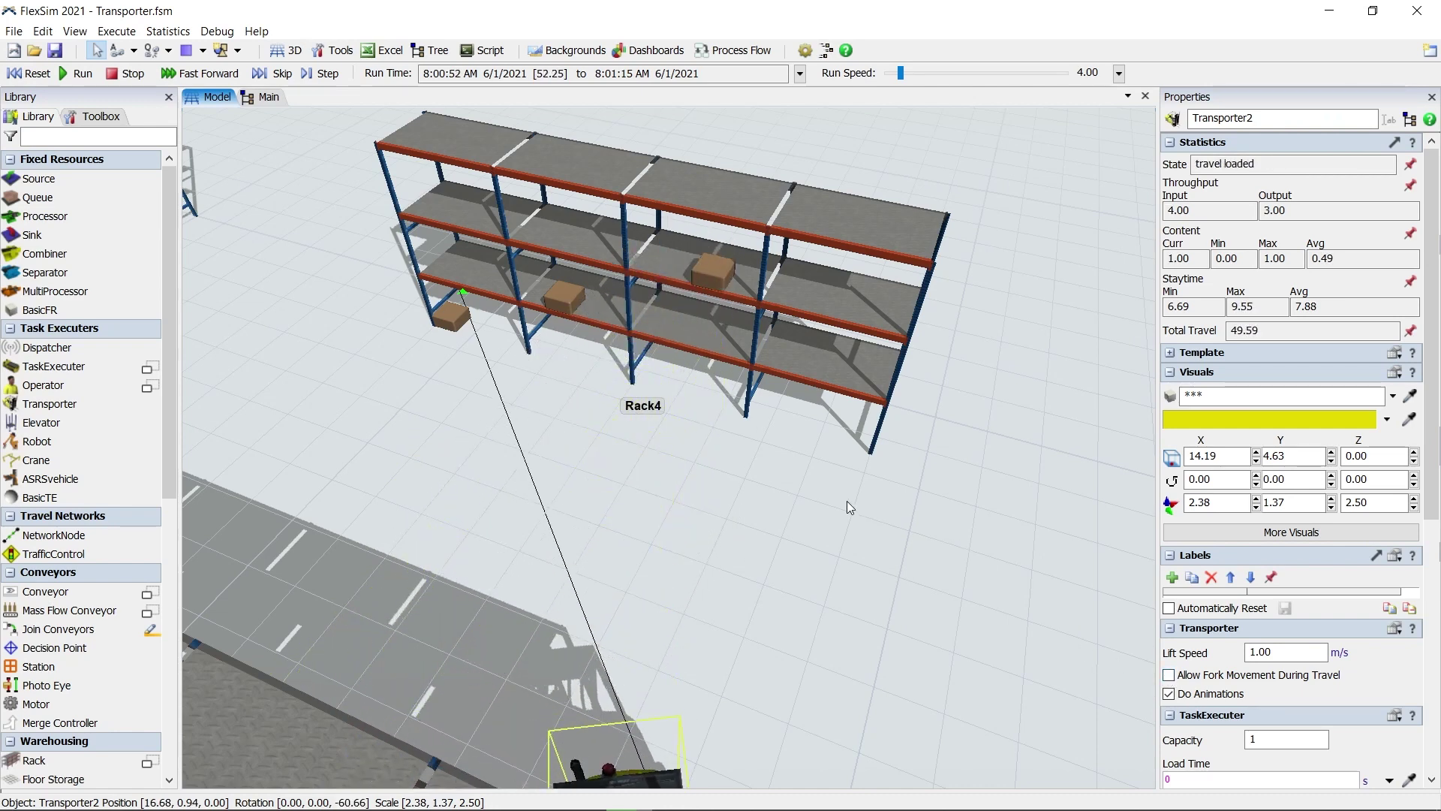